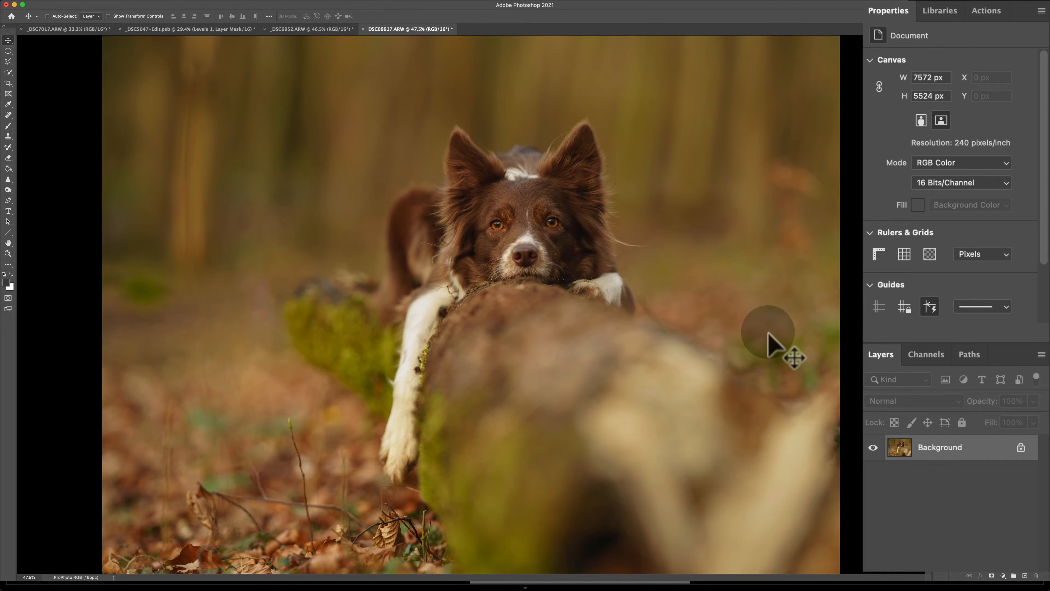
Duplicate the Background layer of the dog photo
key(super+j)
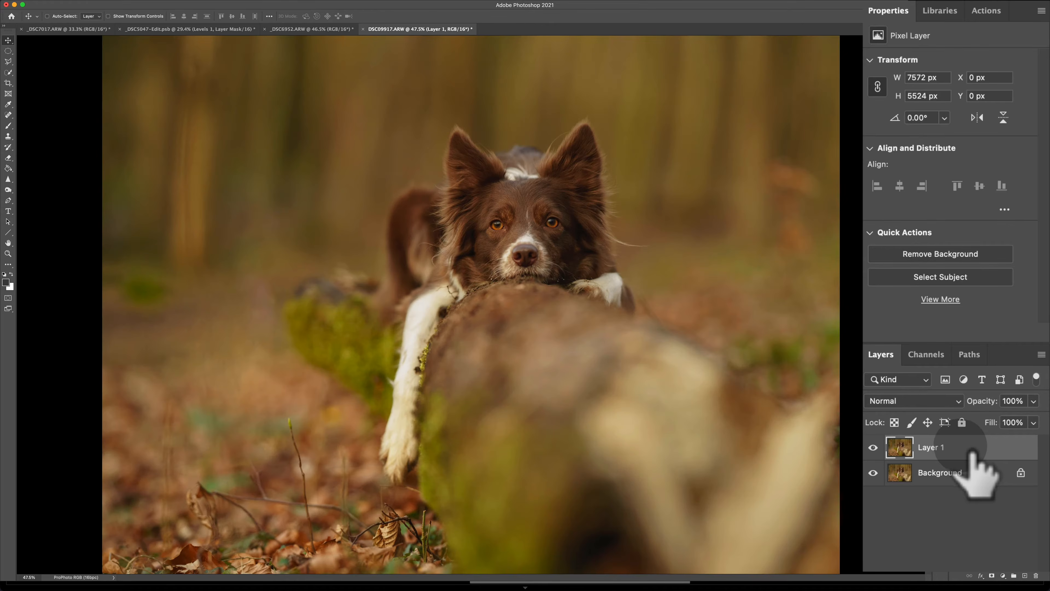
click(752, 308)
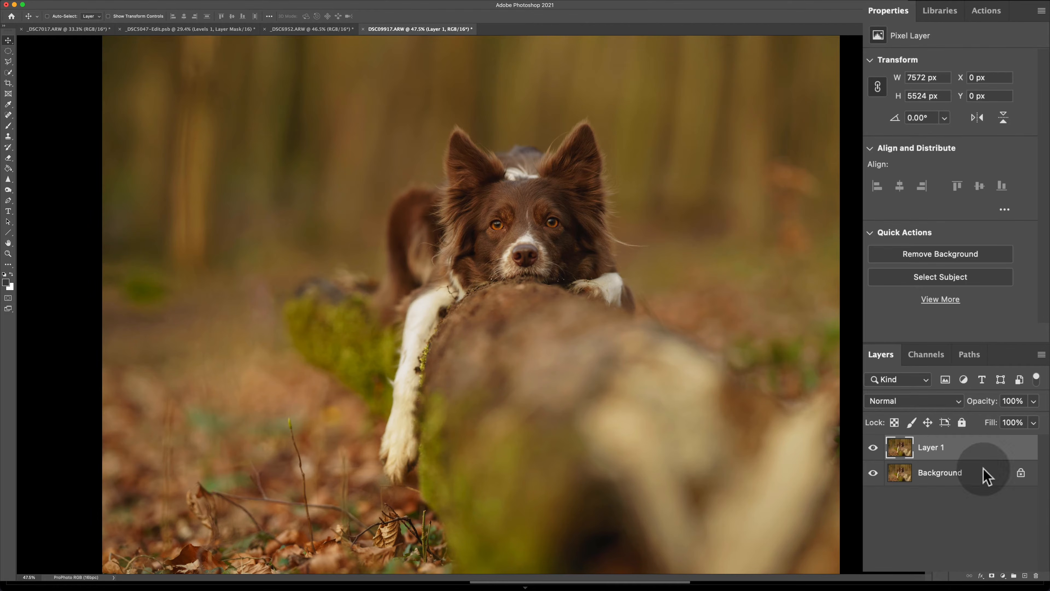
Create a blank layer above the duplicate, brush white zigzag test strokes across the foreground log, and undo them
click(1024, 576)
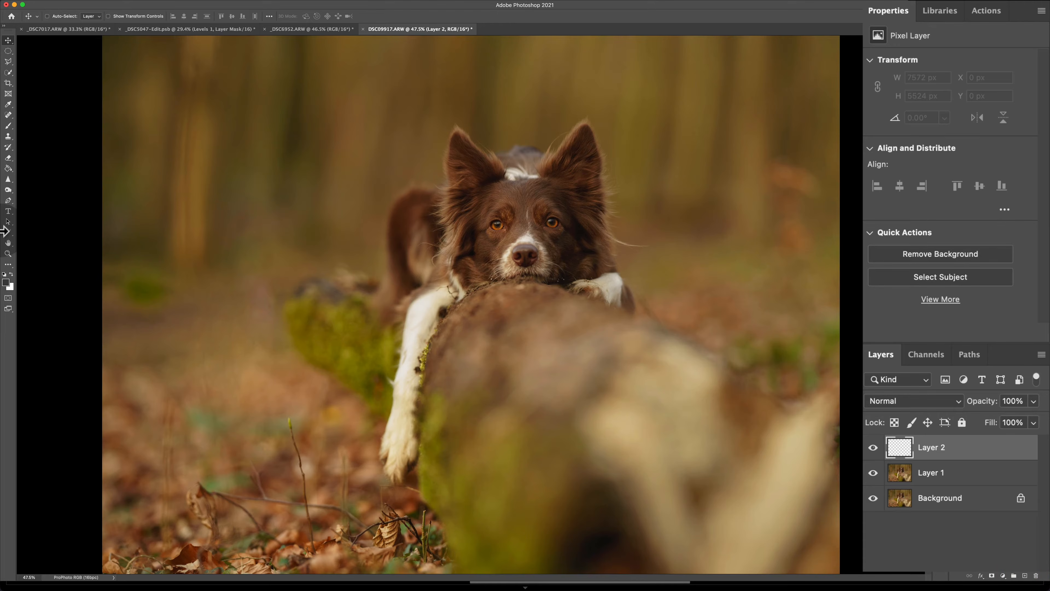
click(8, 125)
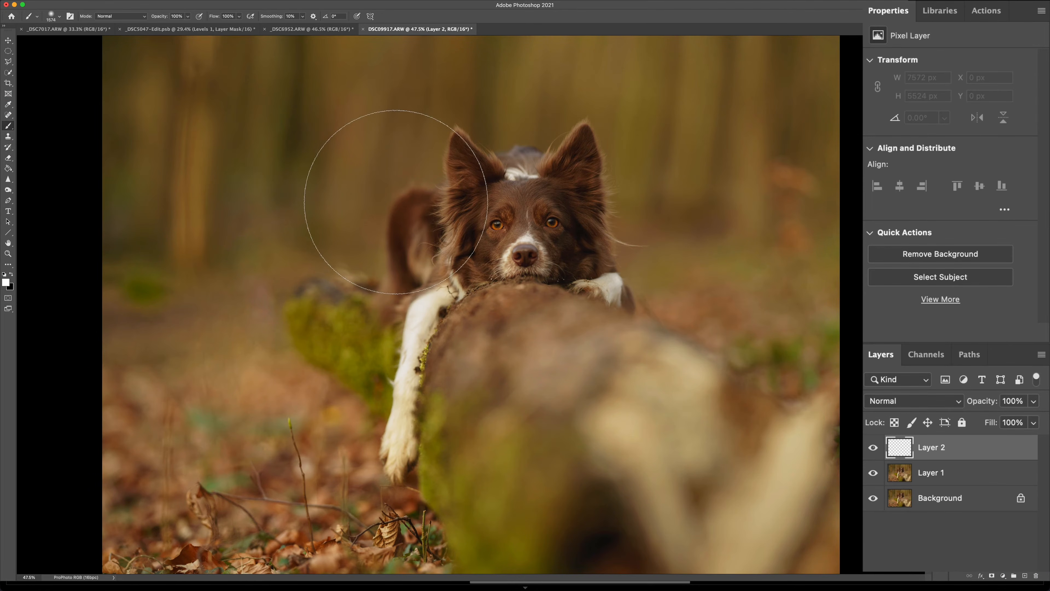
mouse_move(354, 197)
mouse_down()
mouse_move(235, 218)
mouse_move(206, 301)
mouse_move(213, 295)
mouse_up()
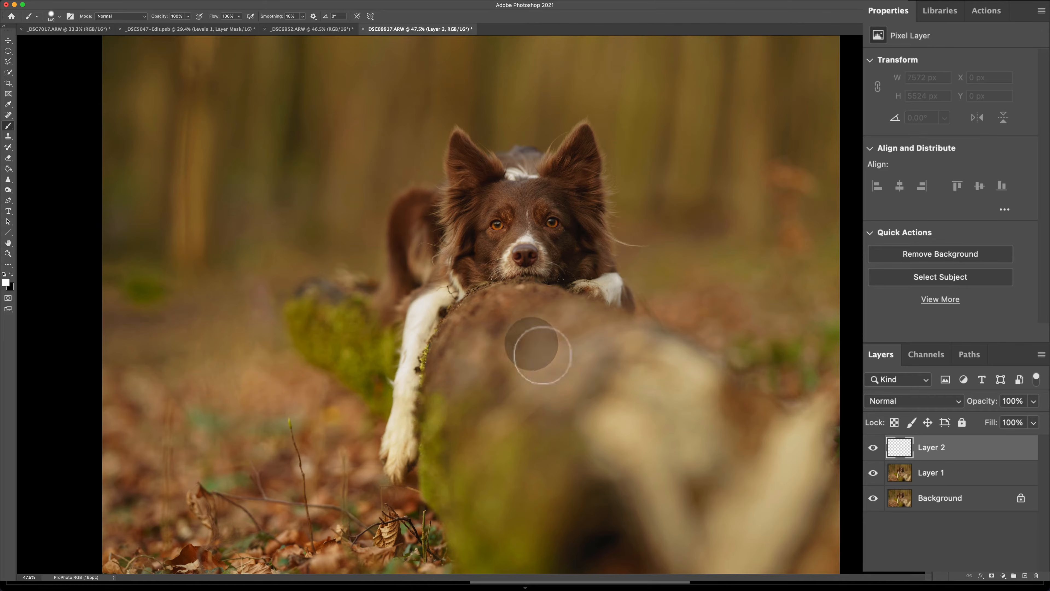
mouse_move(733, 423)
mouse_down()
mouse_move(695, 407)
mouse_move(576, 479)
mouse_move(501, 511)
mouse_up()
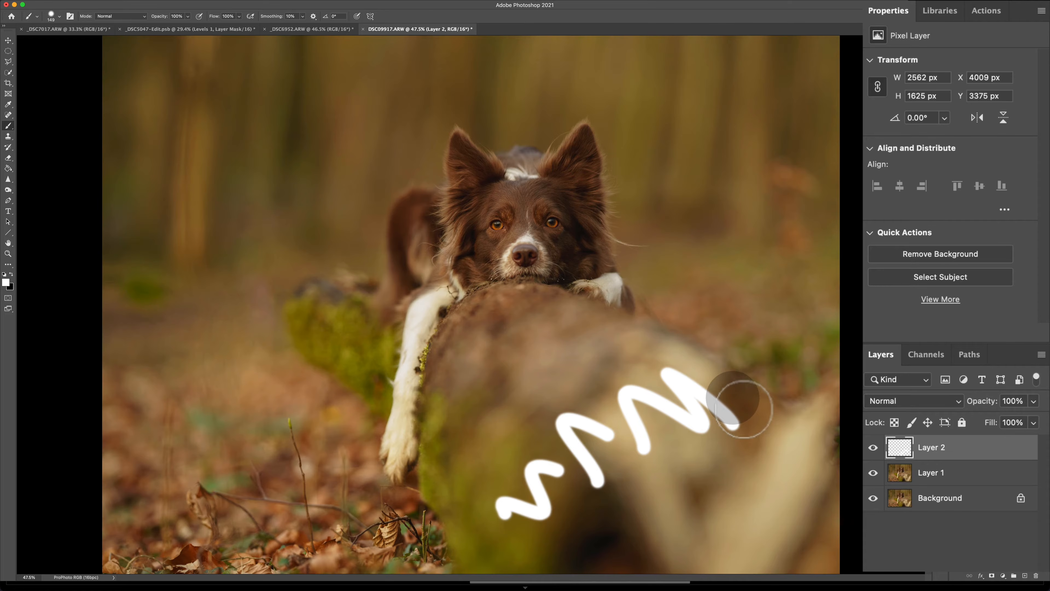
key(super+z)
key(super+z)
key(super+z)
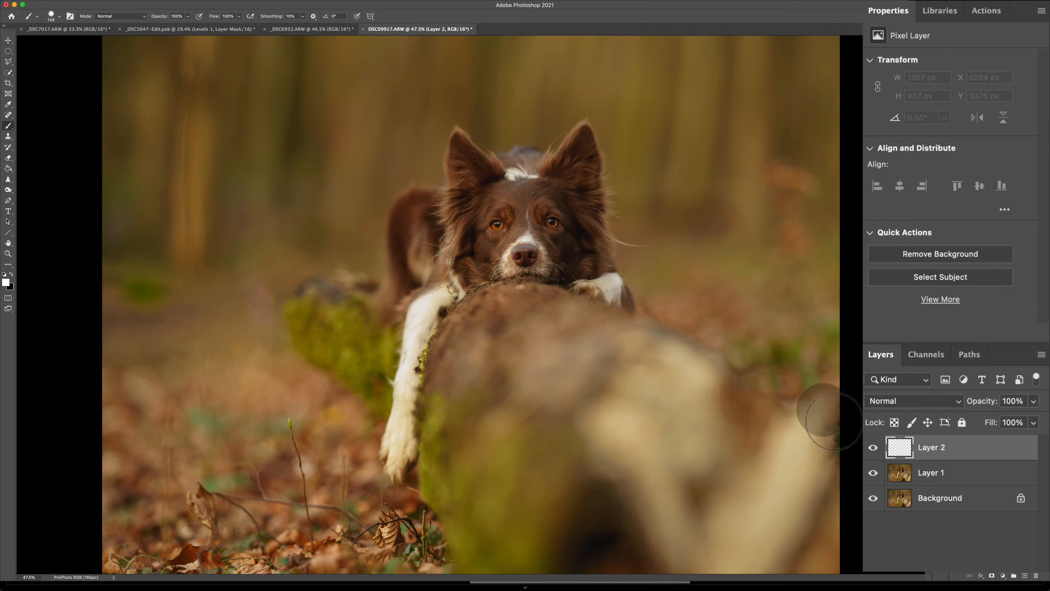
Paint white guide strokes on the blank layer over the foreground ground, the dog's outline, and the log
drag(848, 449, 844, 437)
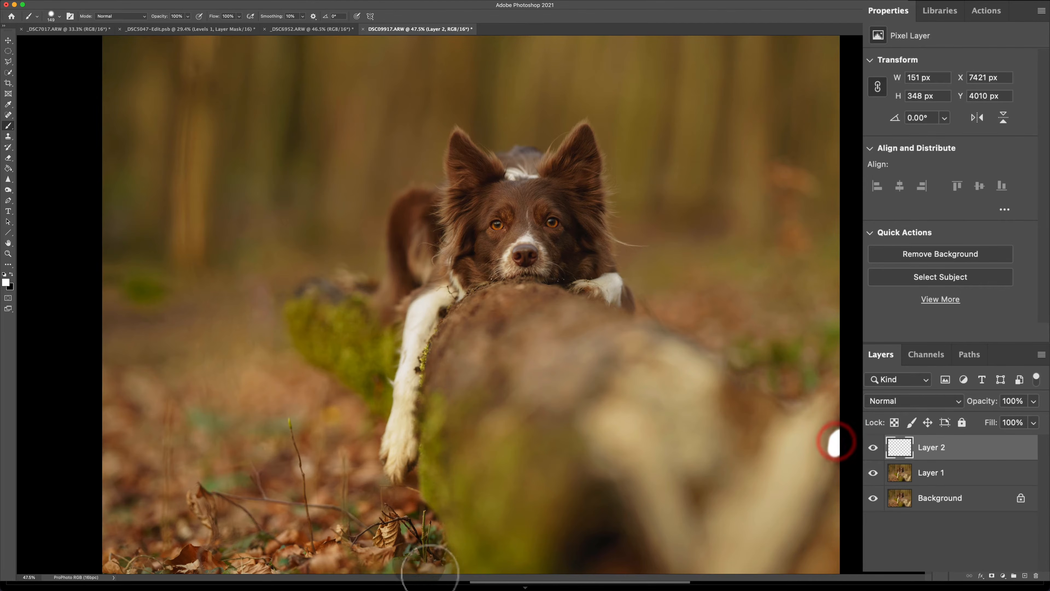
drag(414, 538, 228, 588)
drag(407, 540, 139, 568)
mouse_move(403, 455)
mouse_down()
mouse_move(405, 389)
mouse_move(461, 286)
mouse_move(566, 256)
mouse_move(607, 296)
mouse_move(558, 172)
mouse_move(512, 189)
mouse_move(469, 242)
mouse_up()
click(517, 242)
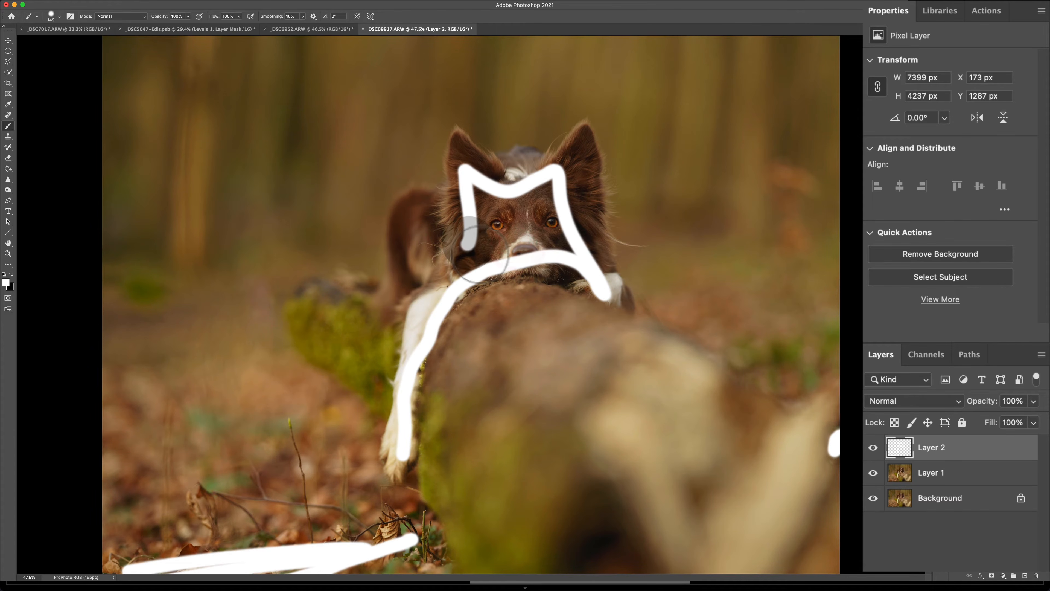
mouse_move(461, 207)
mouse_down()
mouse_move(417, 204)
mouse_move(415, 281)
mouse_up()
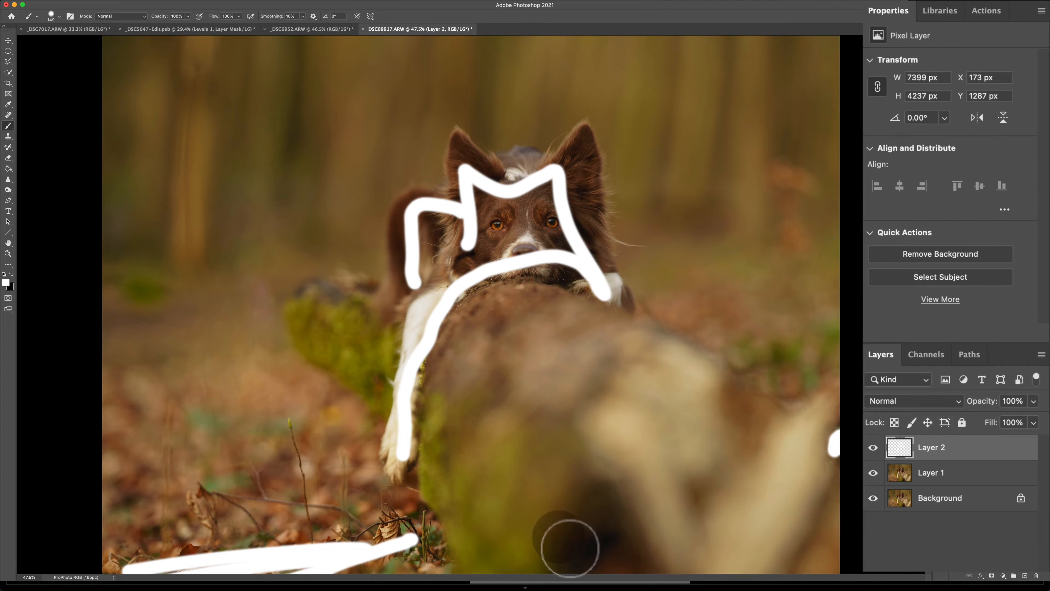
mouse_move(315, 317)
mouse_down()
mouse_move(372, 340)
mouse_move(502, 434)
mouse_move(570, 524)
mouse_move(595, 538)
mouse_up()
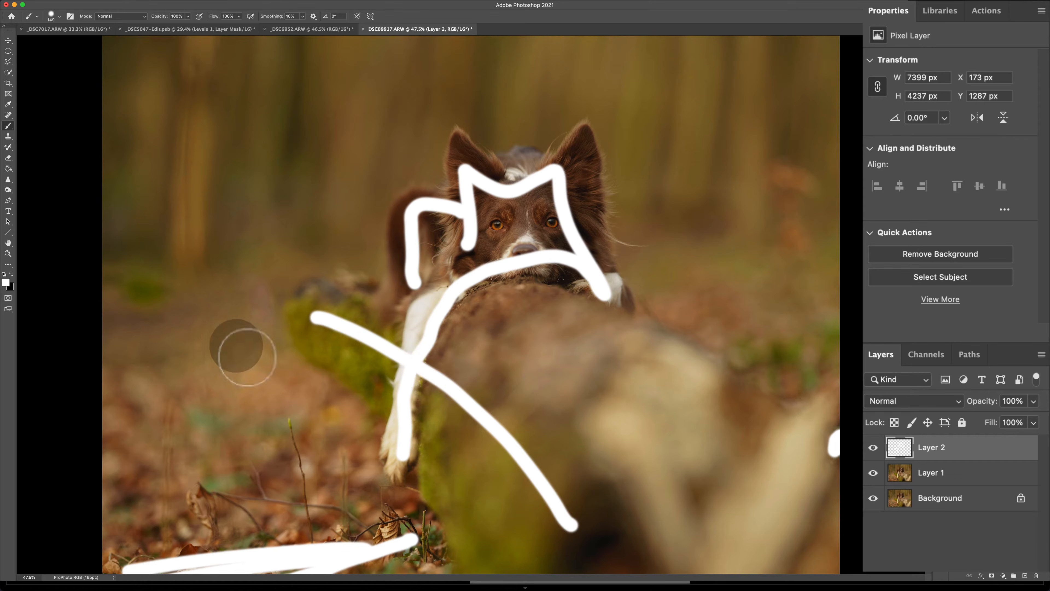
mouse_move(292, 350)
mouse_down()
mouse_move(208, 343)
mouse_move(106, 357)
mouse_up()
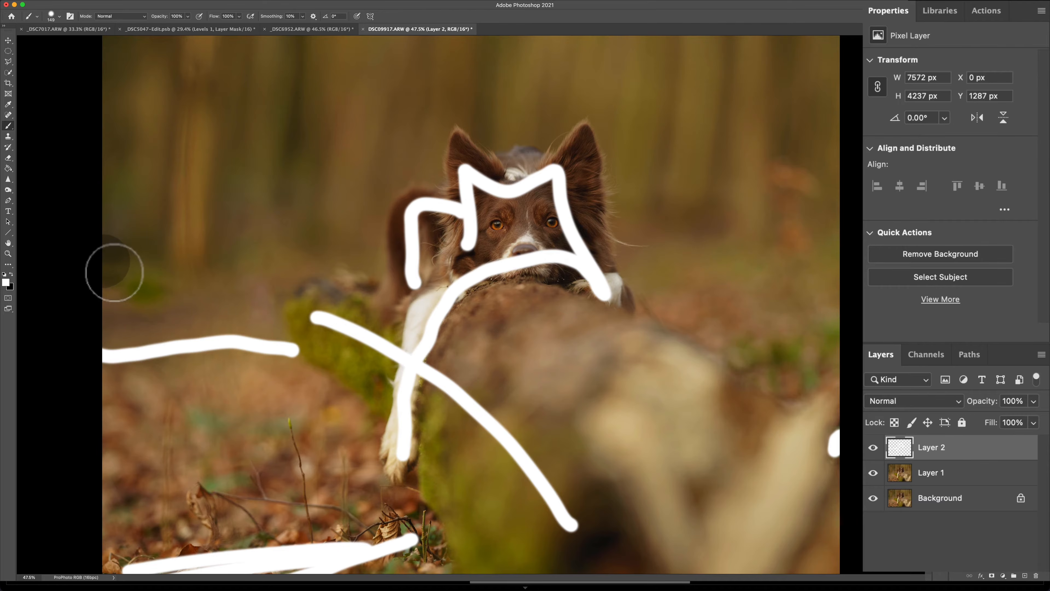
Mark the horizon and the background trees with black brush strokes, and delete the markup layer
key(x)
mouse_move(118, 271)
mouse_down()
mouse_move(225, 263)
mouse_move(392, 272)
mouse_up()
mouse_move(618, 260)
mouse_down()
mouse_move(781, 257)
mouse_move(856, 277)
mouse_up()
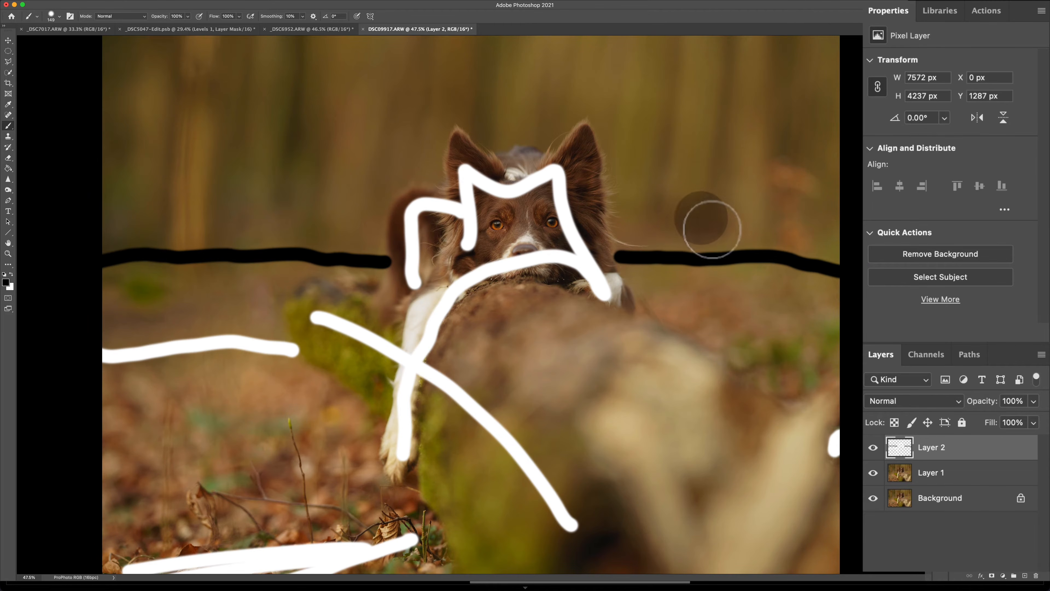
drag(703, 207, 734, 84)
drag(756, 200, 802, 100)
drag(639, 193, 664, 48)
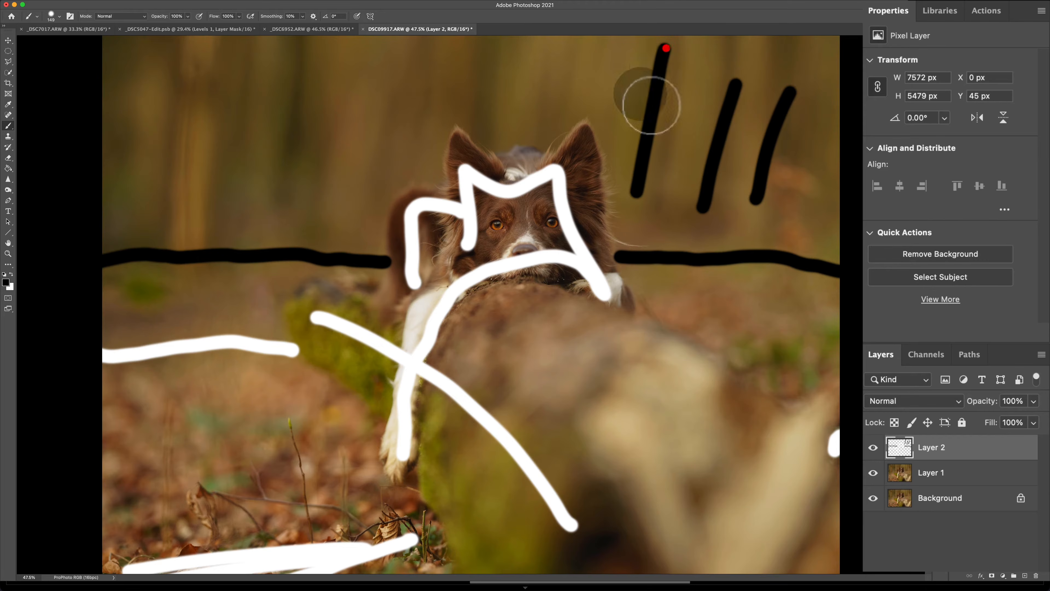
drag(395, 178, 410, 115)
drag(433, 76, 422, 47)
mouse_move(255, 203)
mouse_down()
mouse_move(286, 94)
mouse_move(276, 88)
mouse_up()
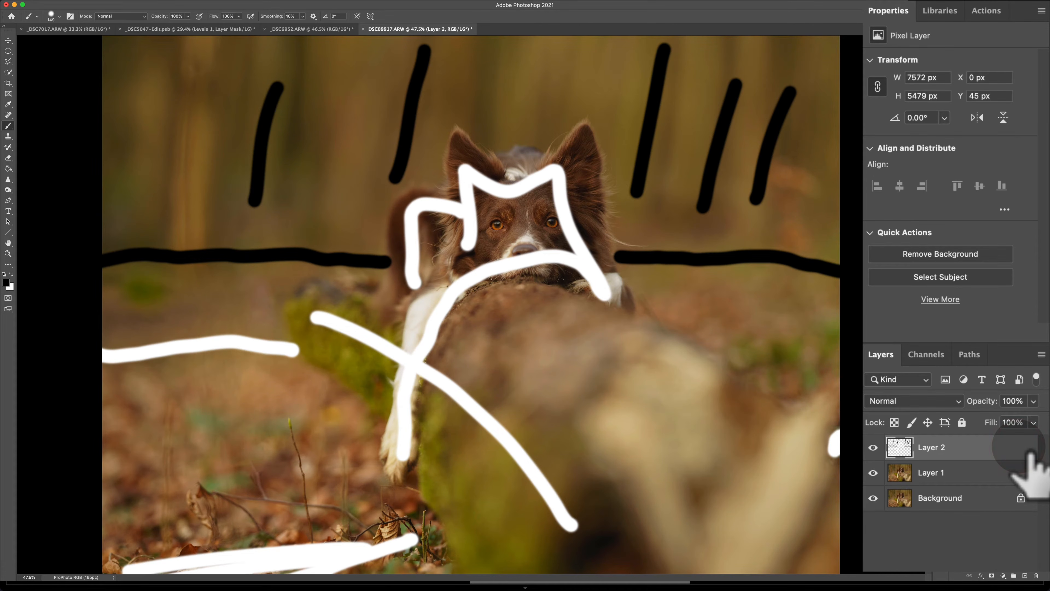
key(Delete)
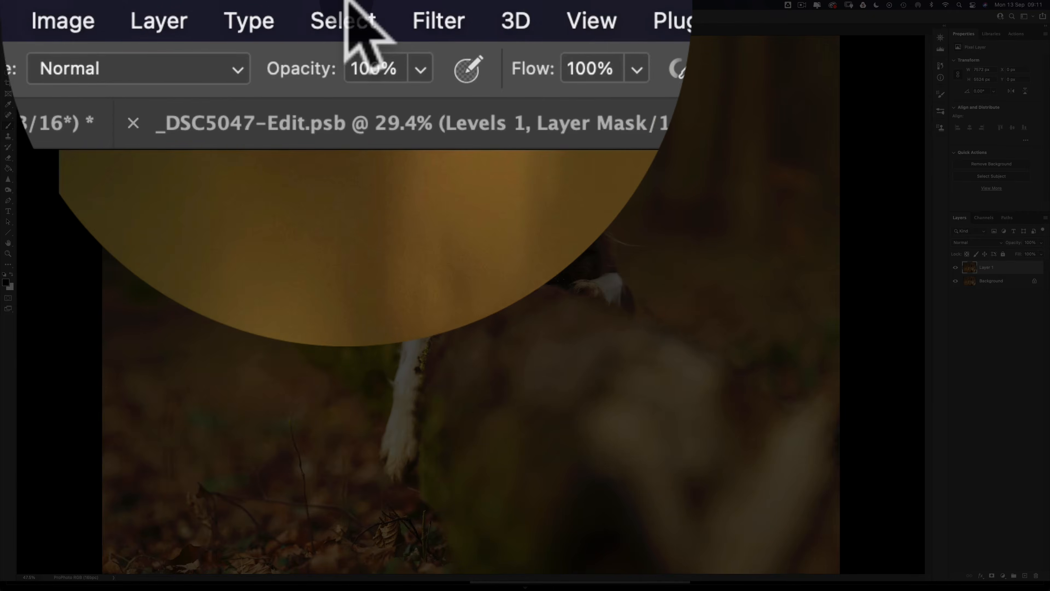
Open Select and Mask on the duplicated layer and select the dog with Select Subject
click(347, 8)
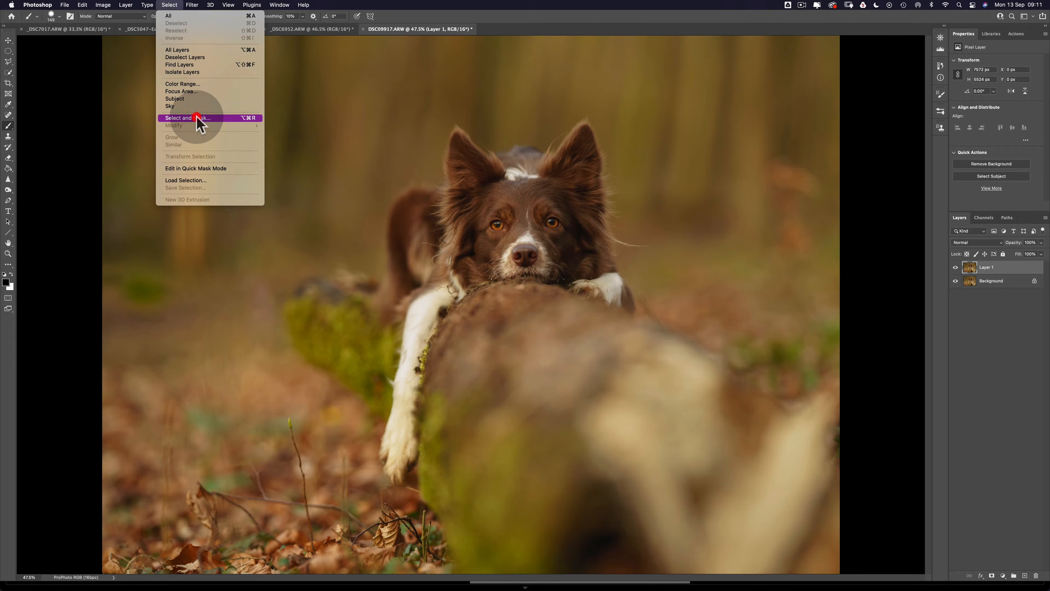
click(197, 118)
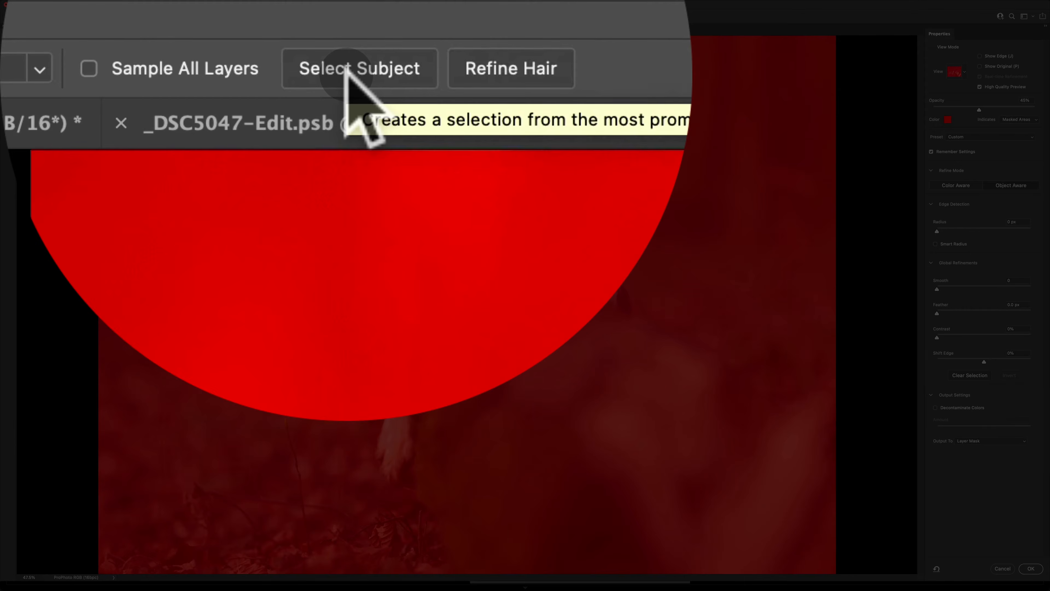
click(347, 69)
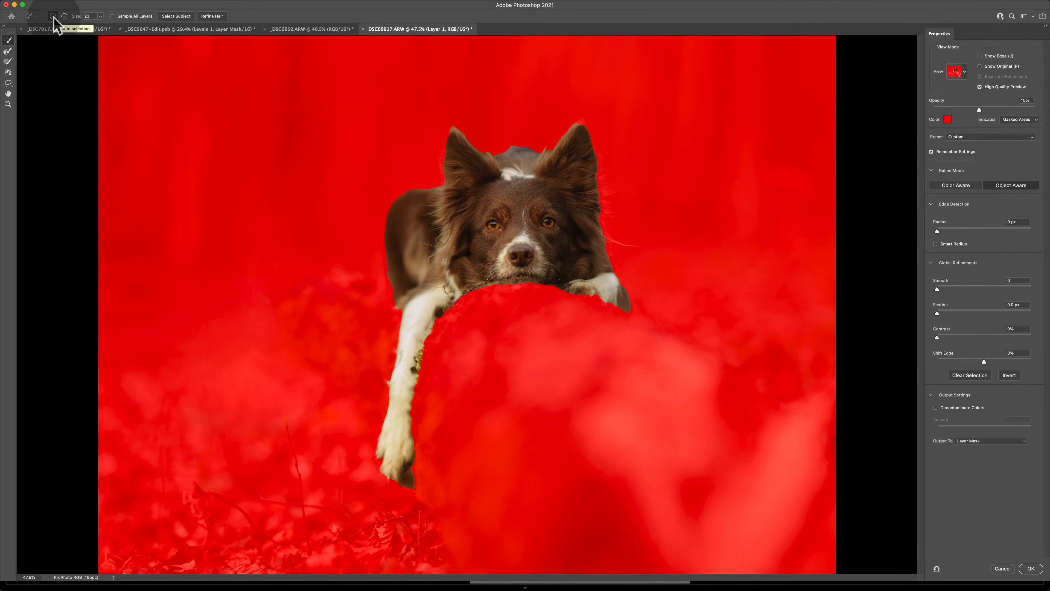
Add the mossy wood behind the dog's leg and the nearest part of the log with the Quick Selection tool
mouse_move(426, 247)
mouse_down()
mouse_move(457, 253)
mouse_move(459, 242)
mouse_up()
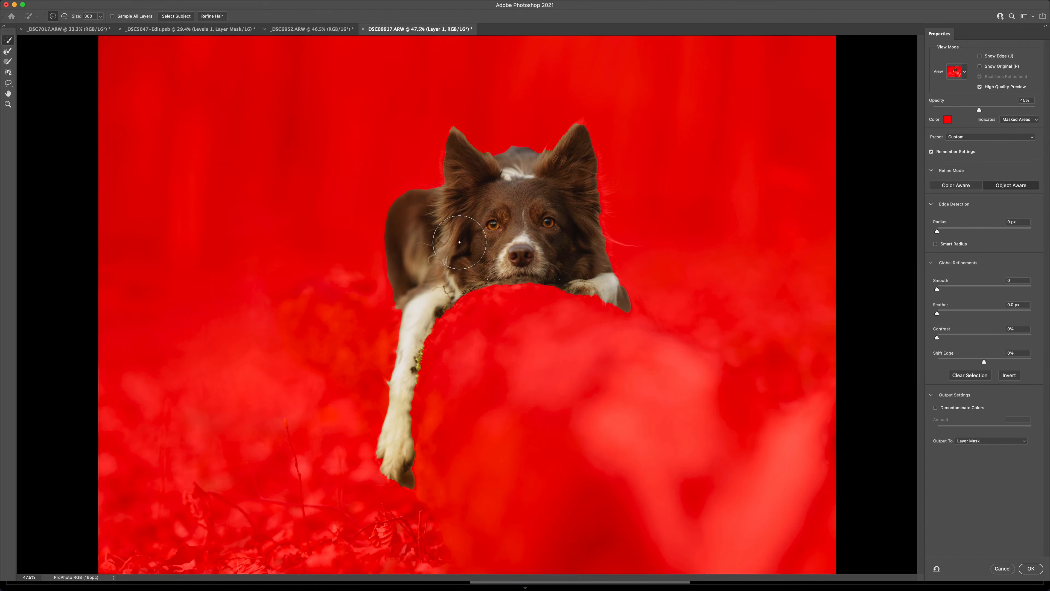
mouse_move(405, 301)
mouse_down()
mouse_move(306, 301)
mouse_move(318, 344)
mouse_move(406, 390)
mouse_move(287, 303)
mouse_move(447, 314)
mouse_move(529, 283)
mouse_up()
drag(418, 336, 412, 384)
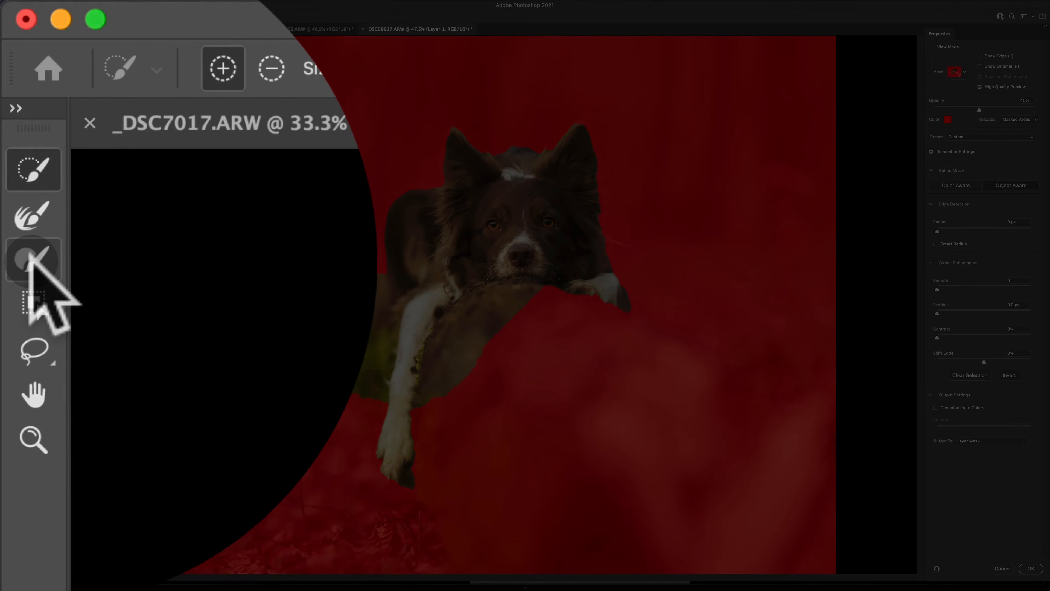
Paint the whole foreground below the horizon into the selection with a large Brush tool
click(7, 62)
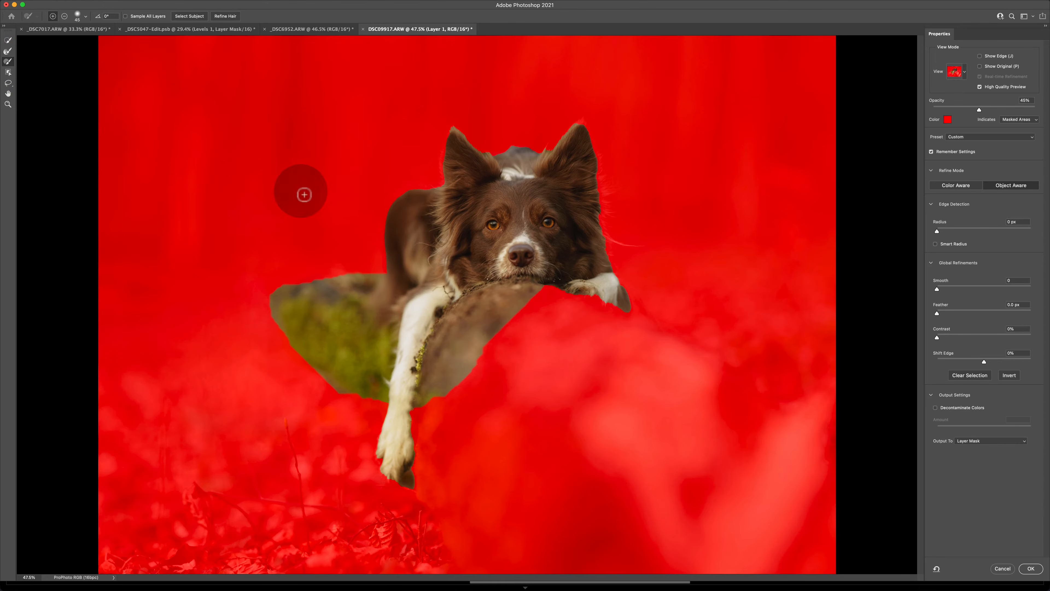
drag(249, 305, 417, 317)
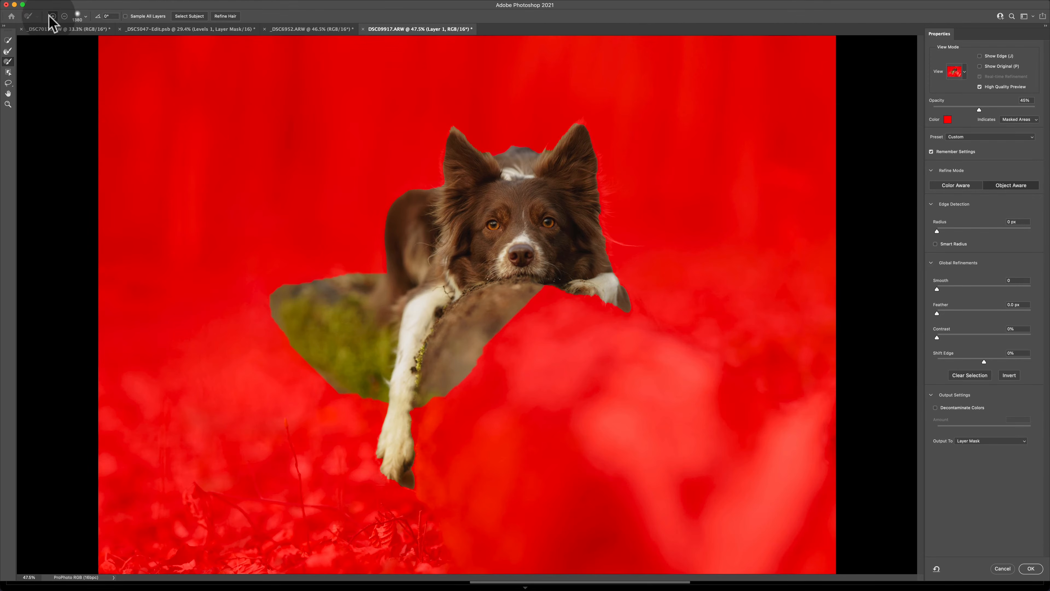
mouse_move(327, 376)
mouse_down()
mouse_move(293, 386)
mouse_move(308, 386)
mouse_up()
mouse_move(338, 340)
mouse_down()
mouse_move(323, 354)
mouse_move(322, 430)
mouse_up()
drag(361, 313, 329, 328)
mouse_move(86, 336)
mouse_down()
mouse_move(480, 349)
mouse_move(628, 331)
mouse_move(867, 340)
mouse_move(452, 382)
mouse_move(530, 449)
mouse_move(66, 447)
mouse_move(469, 402)
mouse_move(95, 501)
mouse_move(788, 492)
mouse_move(863, 519)
mouse_move(301, 569)
mouse_move(25, 559)
mouse_move(192, 558)
mouse_up()
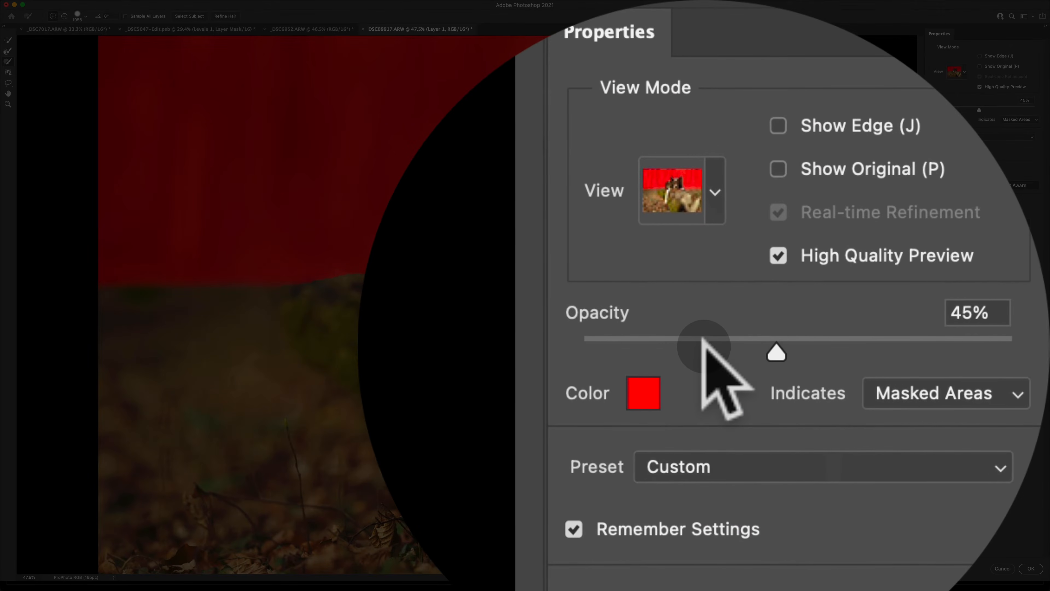
Lower the red overlay's opacity to about 18%, and paint in the missed log patch and the horizon strip right of the dog
drag(703, 339, 701, 338)
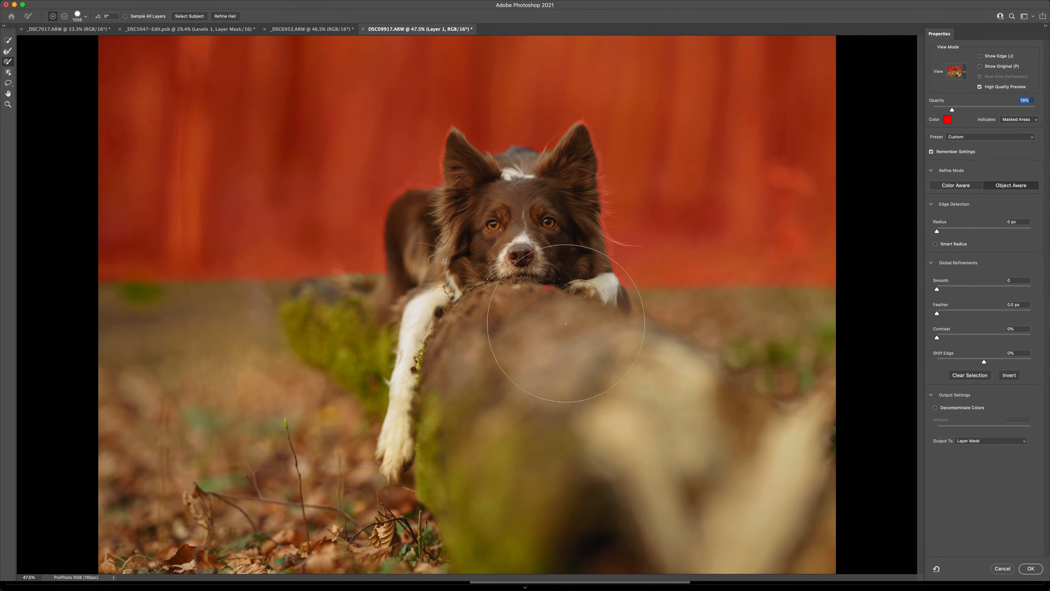
drag(551, 305, 516, 321)
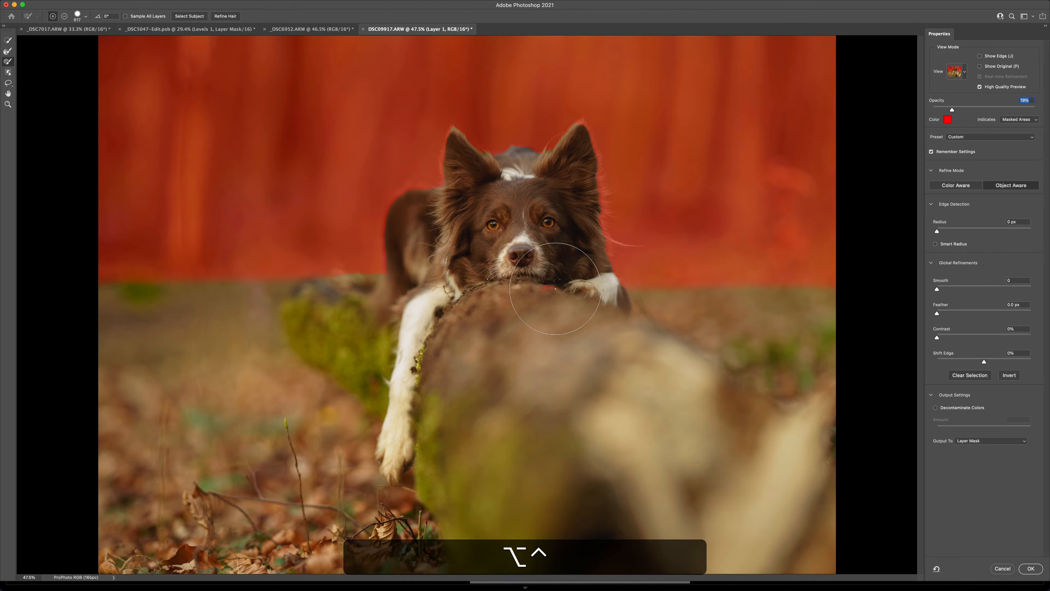
click(849, 286)
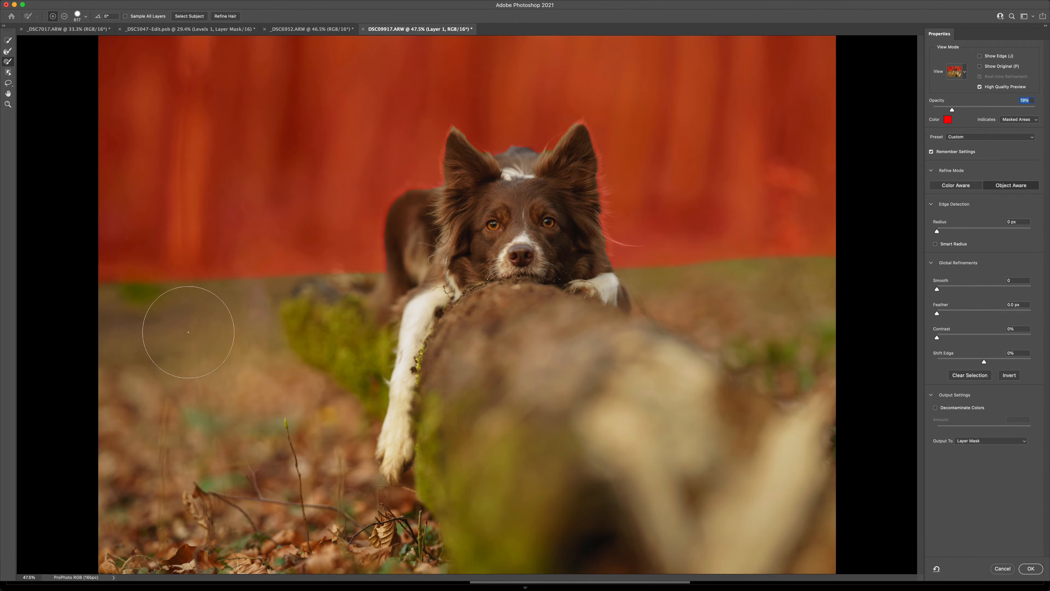
Refine the selection edge along the dog's back and left ear with the Refine Edge Brush
key(v)
scroll(412, 218, up, 5)
key(b)
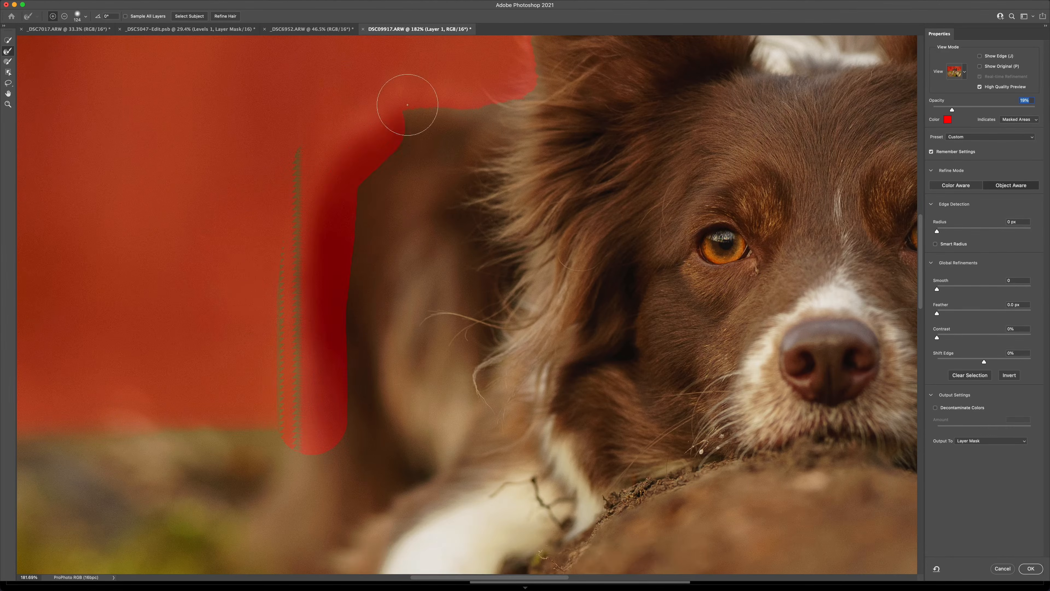
scroll(455, 104, up, 5)
key(bracketleft)
key(bracketleft)
key(bracketleft)
key(bracketleft)
scroll(749, 161, right, 10)
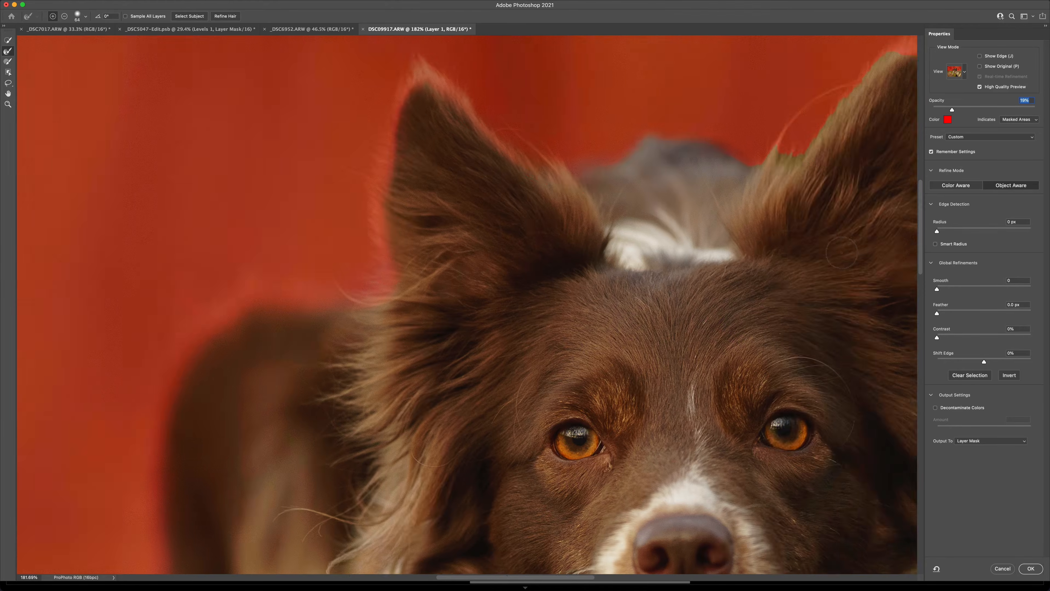
Enlarge the Refine Edge Brush and refine the fur along the inner and outer edges of the right ear
key(bracketright)
key(bracketright)
key(bracketright)
key(bracketright)
key(bracketright)
key(bracketright)
scroll(780, 277, right, 3)
scroll(781, 277, down, 2)
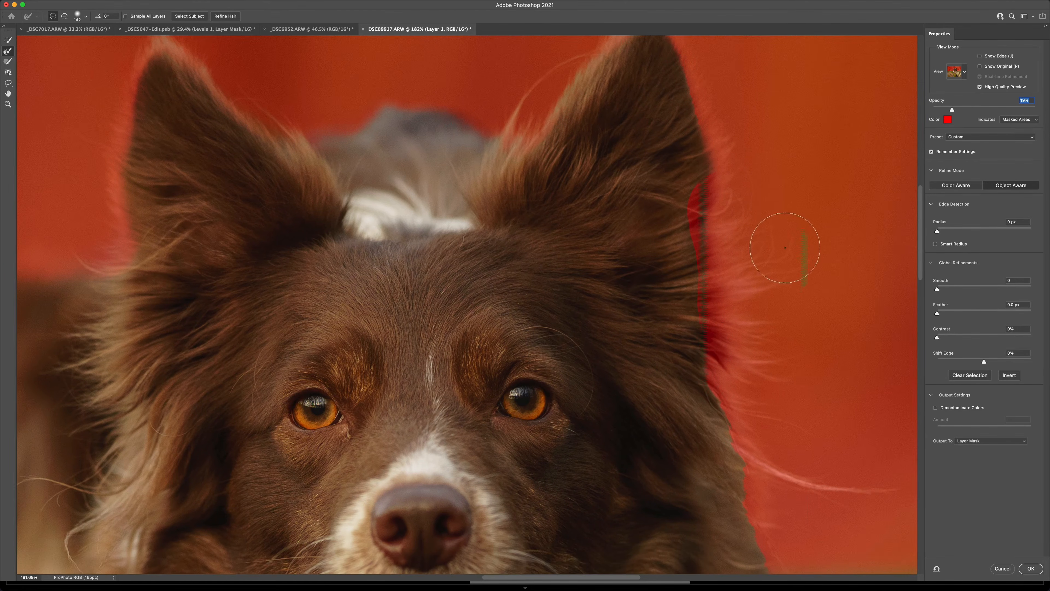
Refine the fur down the right side of the dog's neck, and touch up the left ear with the Brush tool
scroll(739, 457, down, 5)
key(bracketleft)
key(bracketleft)
scroll(216, 307, left, 7)
scroll(165, 206, up, 7)
key(b)
mouse_move(415, 190)
mouse_down()
mouse_move(435, 82)
mouse_move(415, 190)
mouse_up()
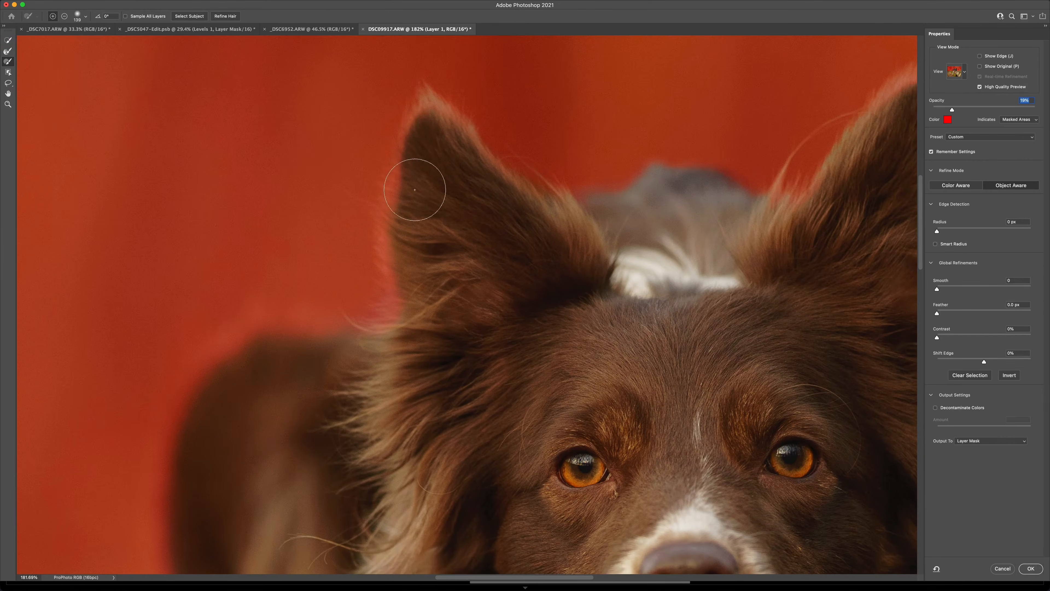
Output the refined selection as a layer mask on the duplicated layer
click(1030, 568)
scroll(558, 275, down, 5)
scroll(559, 278, down, 3)
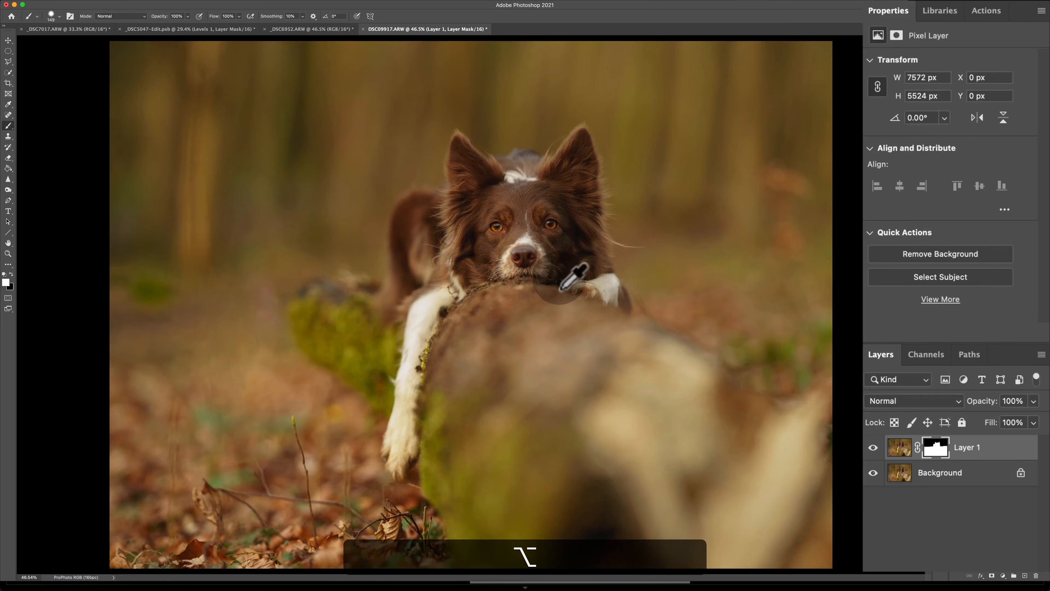
Inspect the layer mask on its own in black and white, and make the layer's image active for editing
alt+click(937, 446)
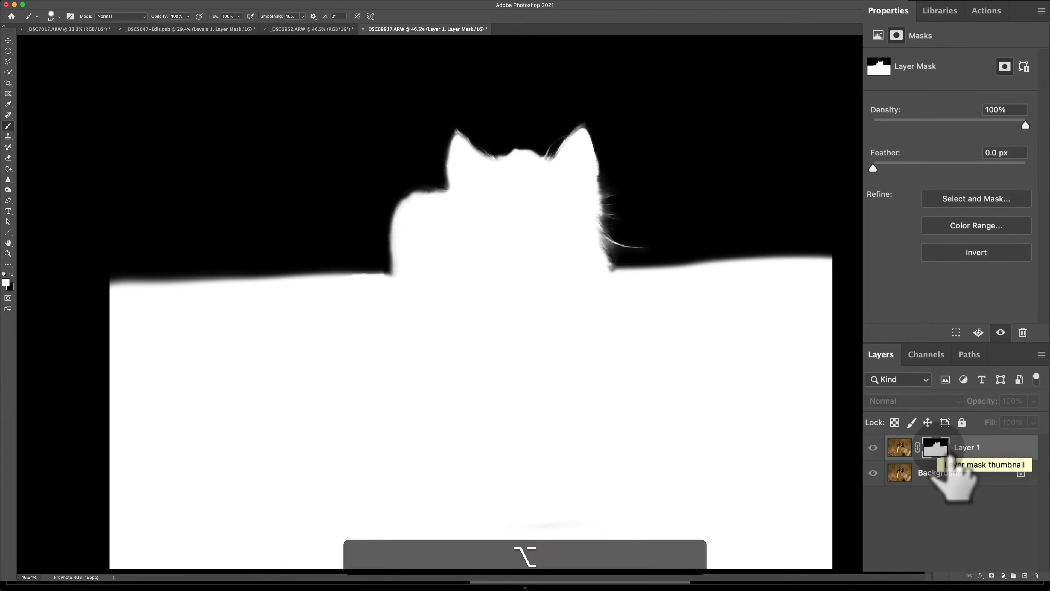
alt+click(937, 447)
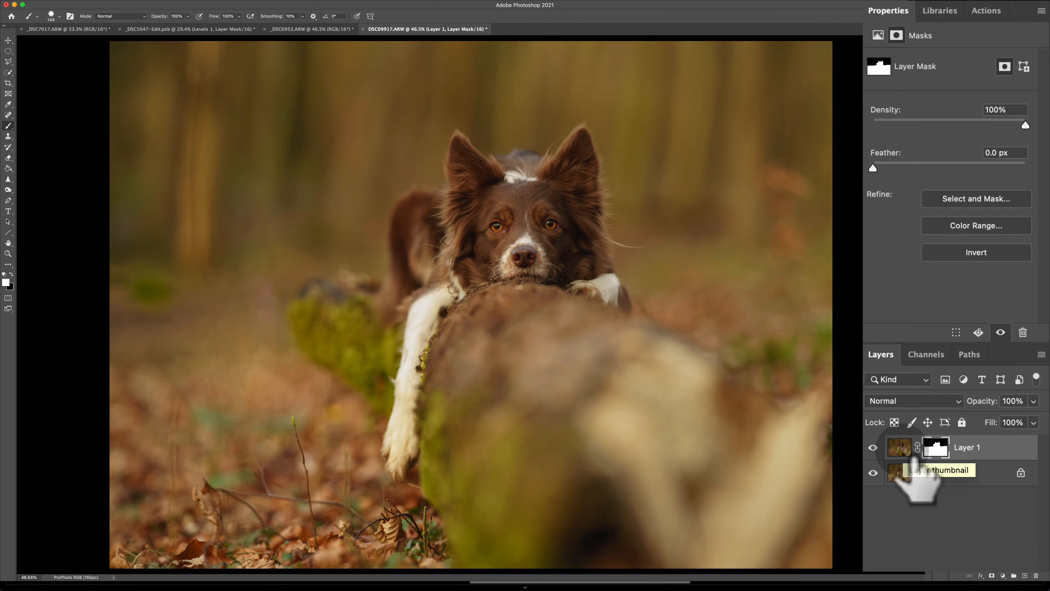
click(901, 448)
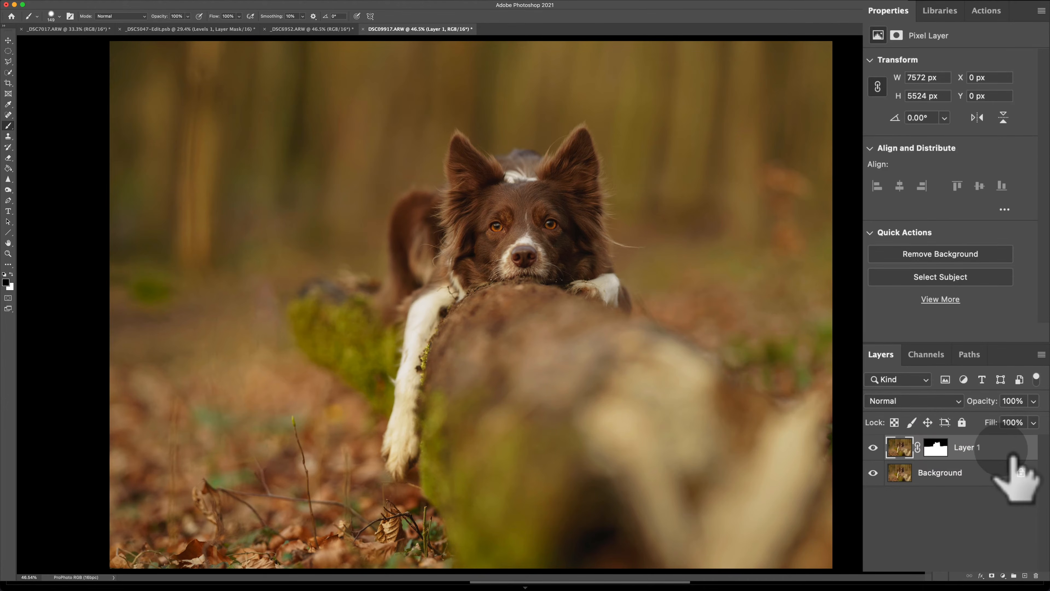
Duplicate the masked Layer 1 and invert the copy's layer mask
key(super+j)
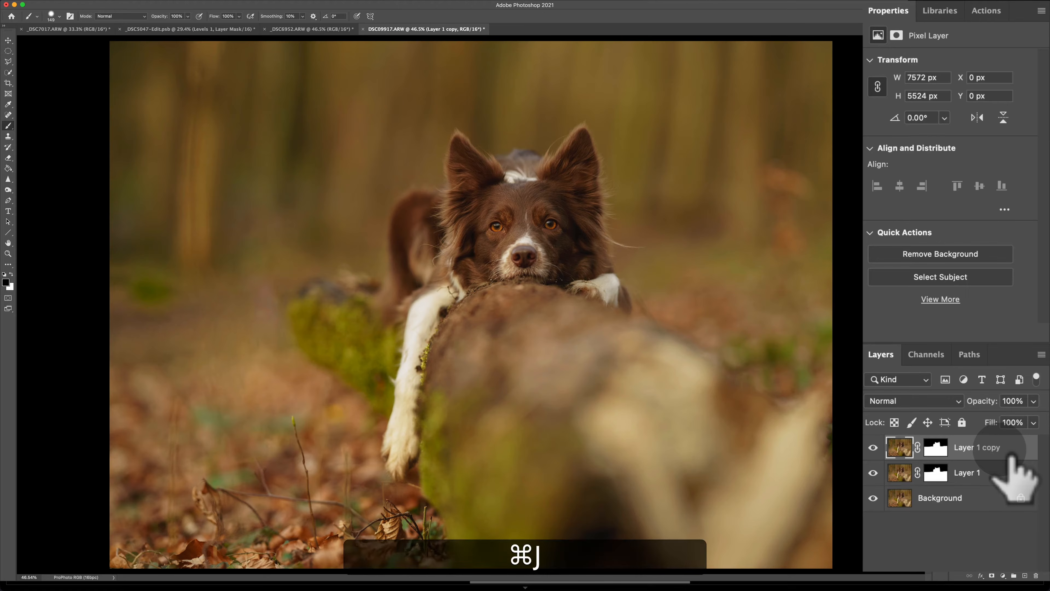
click(937, 447)
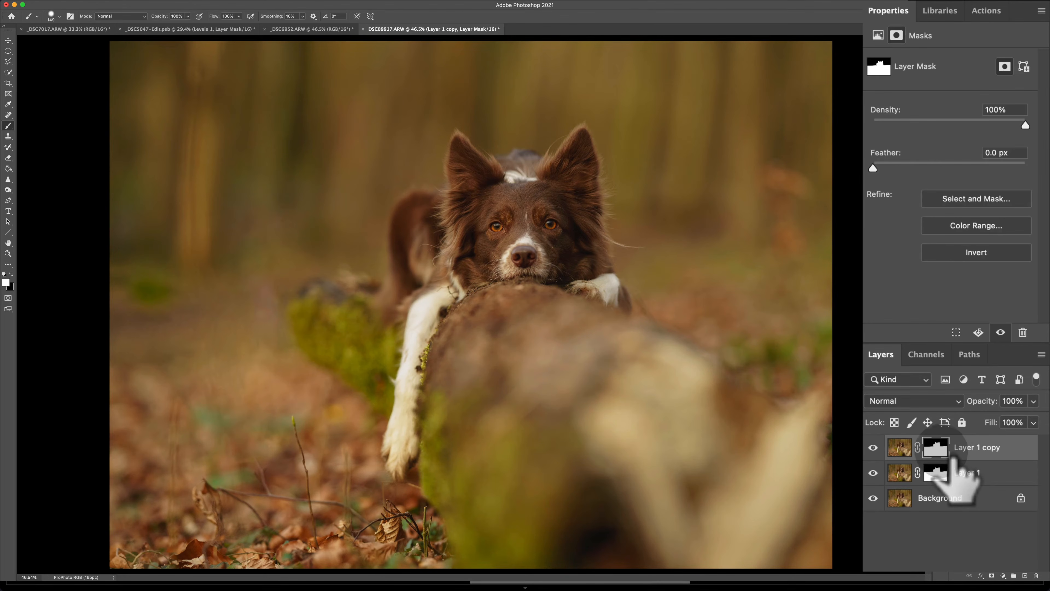
key(super+i)
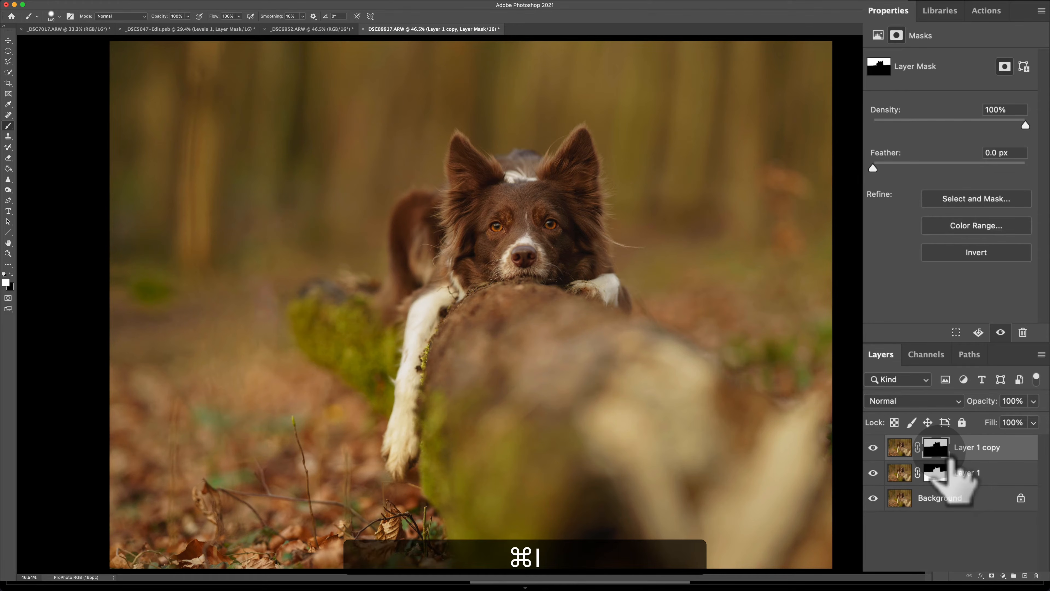
Make the image of Layer 1 copy active and show only that layer
key(v)
click(899, 448)
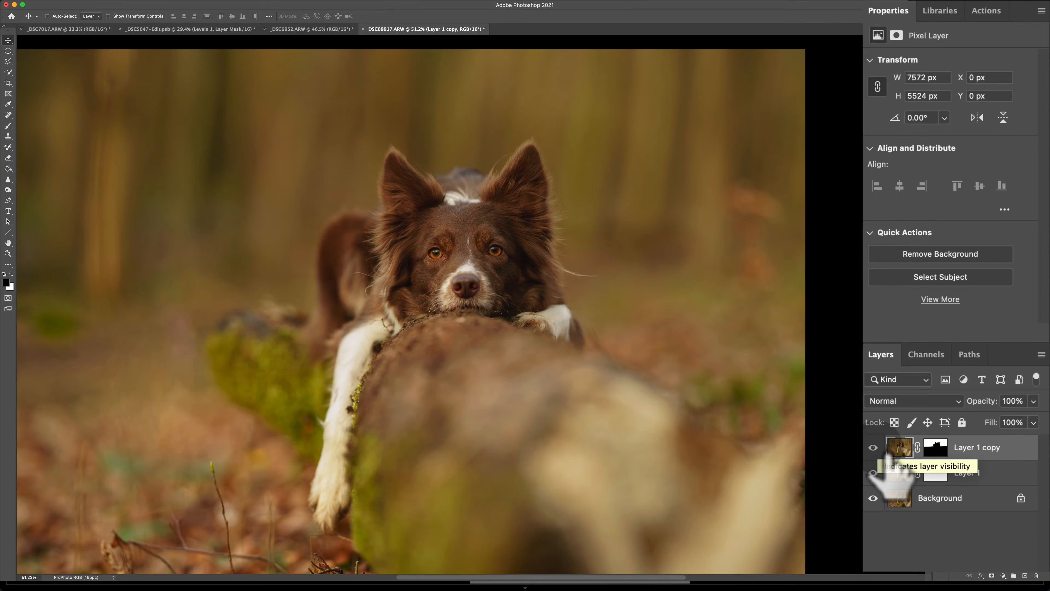
key(alt)
alt+click(873, 447)
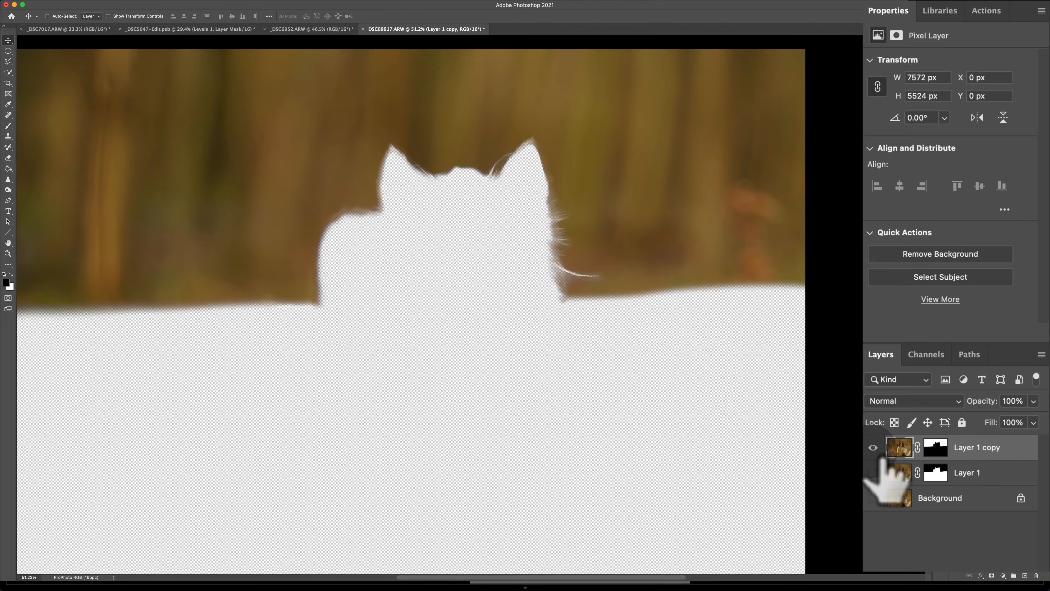
Paint white on the mask of Layer 1 copy to reveal the dog's cut-out area down to the horizon line
click(932, 446)
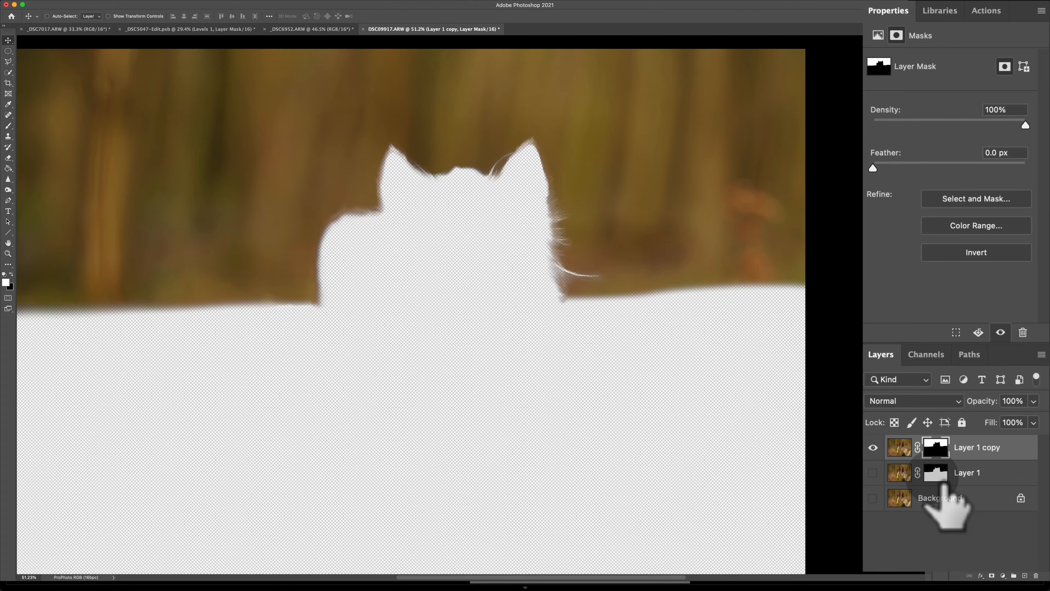
key(b)
mouse_move(545, 247)
mouse_down()
mouse_move(586, 254)
mouse_move(453, 267)
mouse_move(306, 261)
mouse_move(368, 218)
mouse_move(375, 157)
mouse_move(356, 238)
mouse_move(579, 232)
mouse_move(485, 171)
mouse_move(462, 185)
mouse_move(452, 212)
mouse_move(324, 225)
mouse_move(408, 225)
mouse_move(382, 183)
mouse_move(368, 271)
mouse_up()
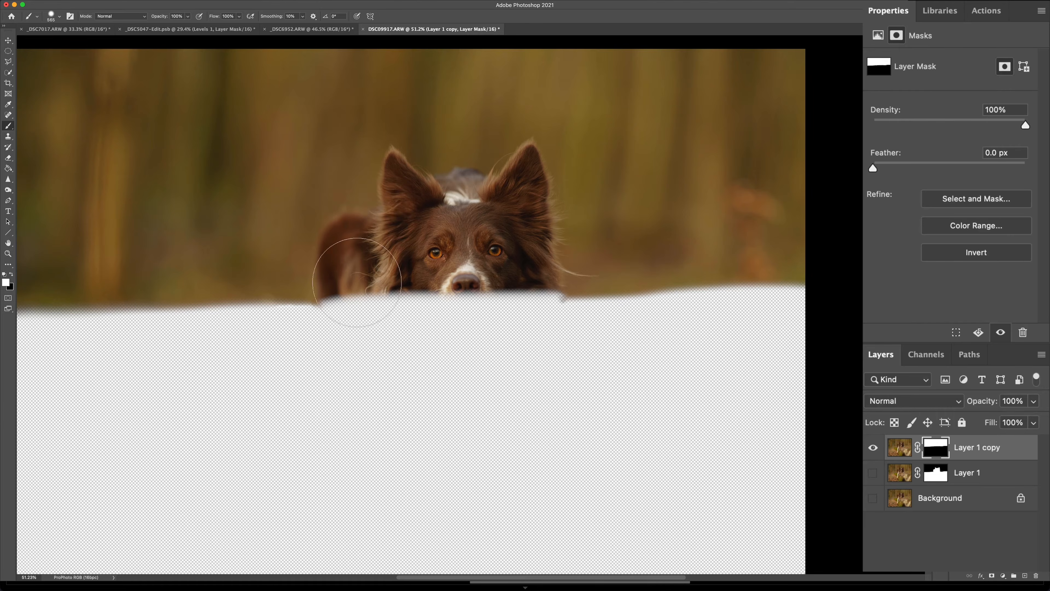
drag(288, 286, 549, 276)
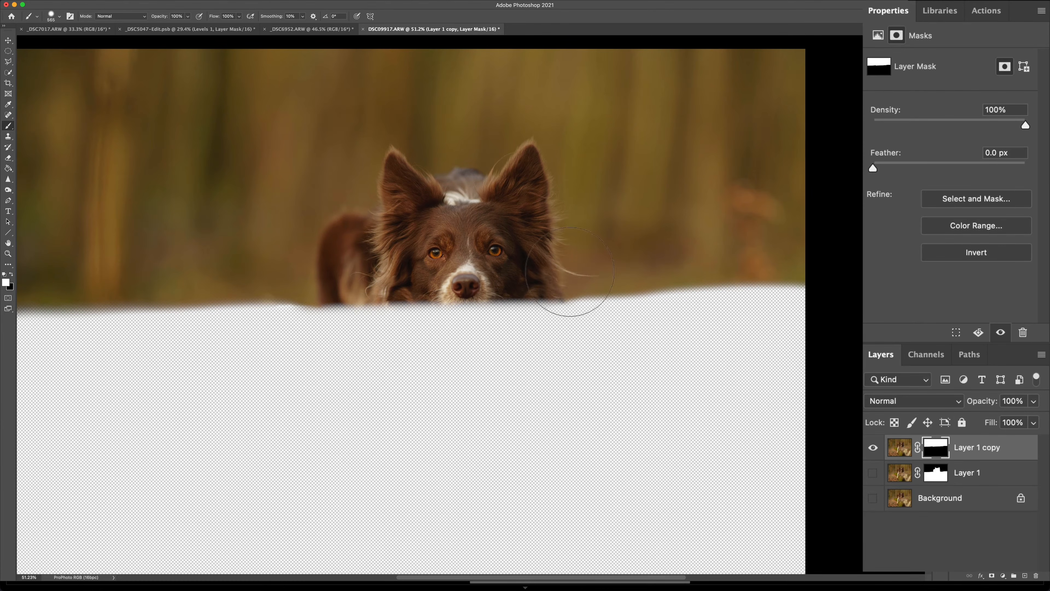
key(v)
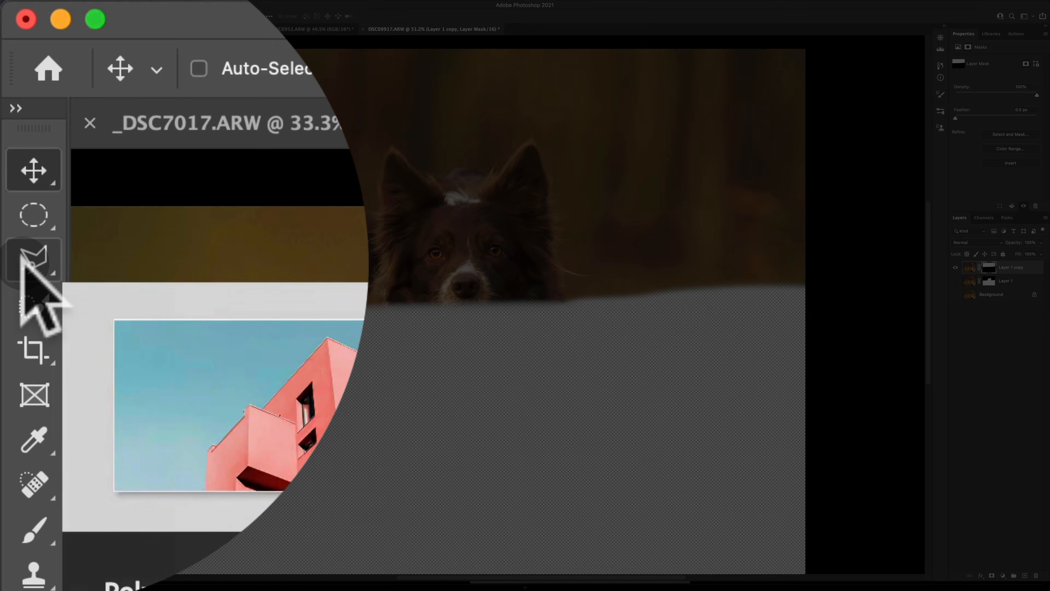
Outline the visible part of the dog, including the ears and the stray fur, with a loose Polygonal Lasso selection
click(8, 61)
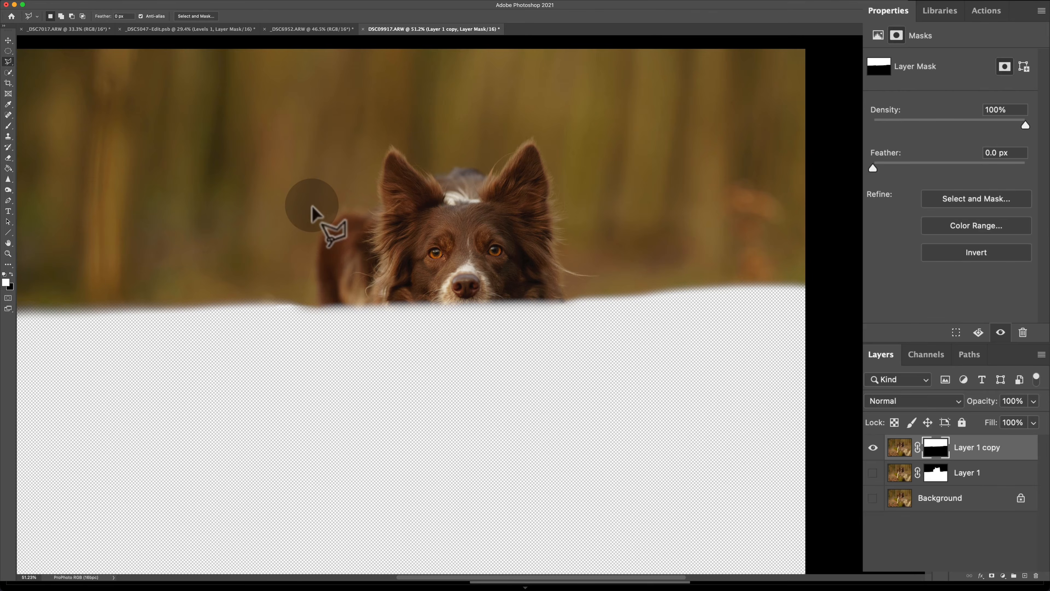
click(313, 204)
click(297, 280)
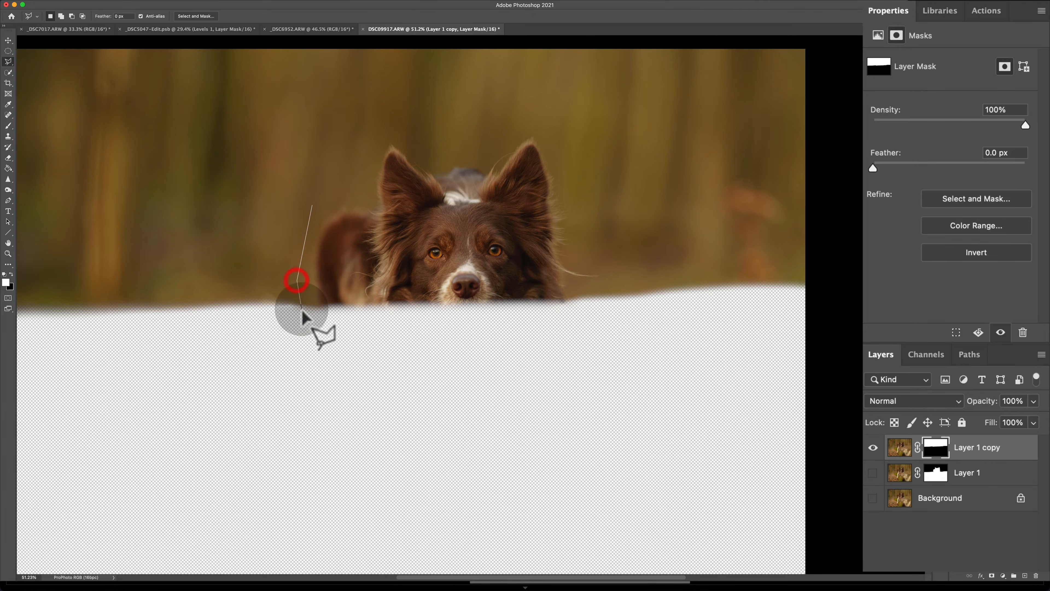
click(301, 311)
click(574, 309)
click(575, 285)
click(604, 274)
click(577, 269)
click(566, 262)
click(572, 249)
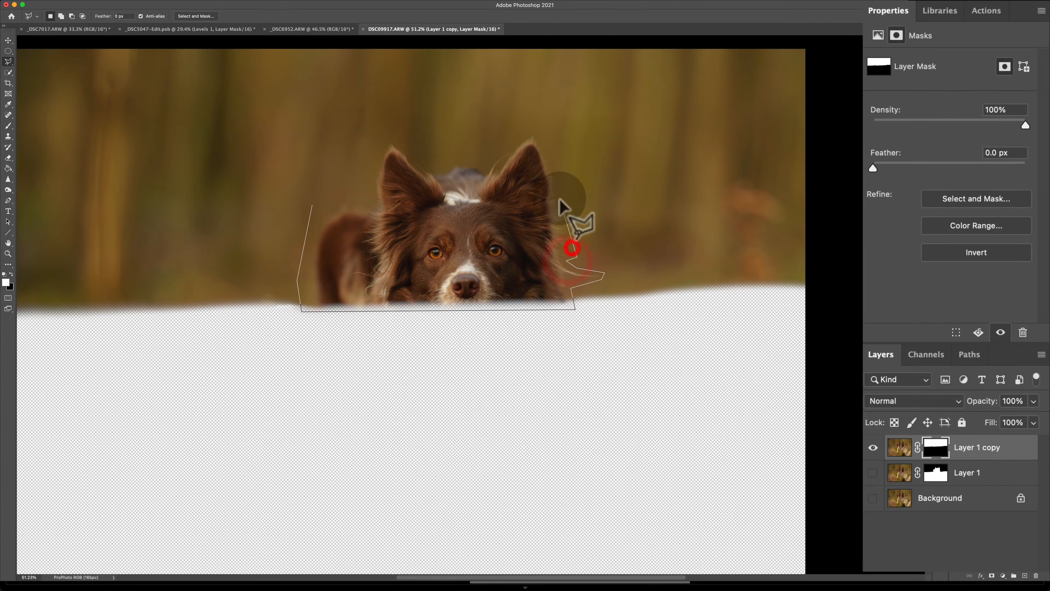
click(566, 161)
click(538, 130)
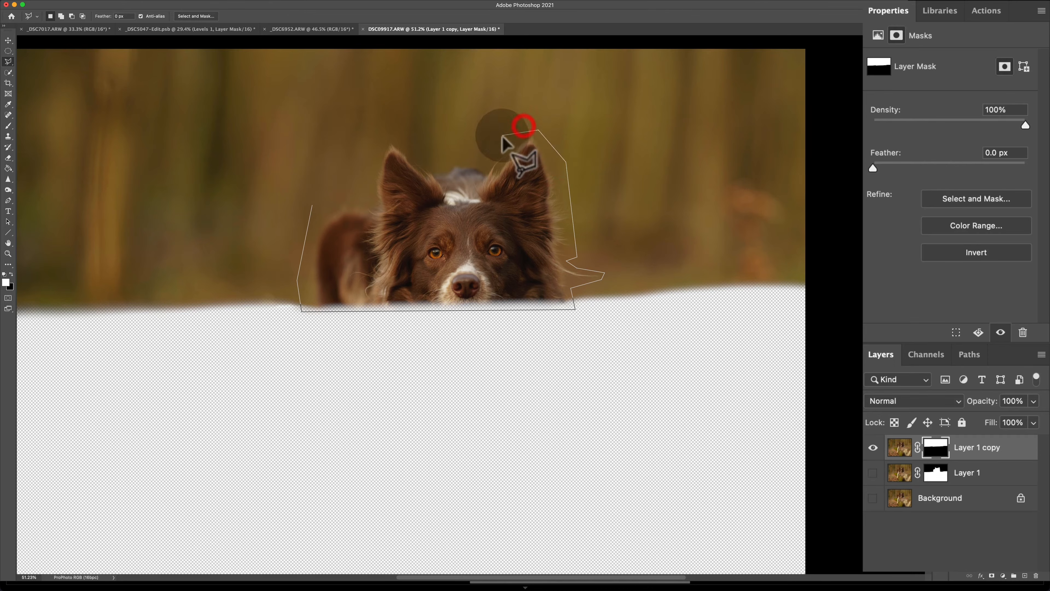
click(503, 136)
click(478, 159)
click(427, 165)
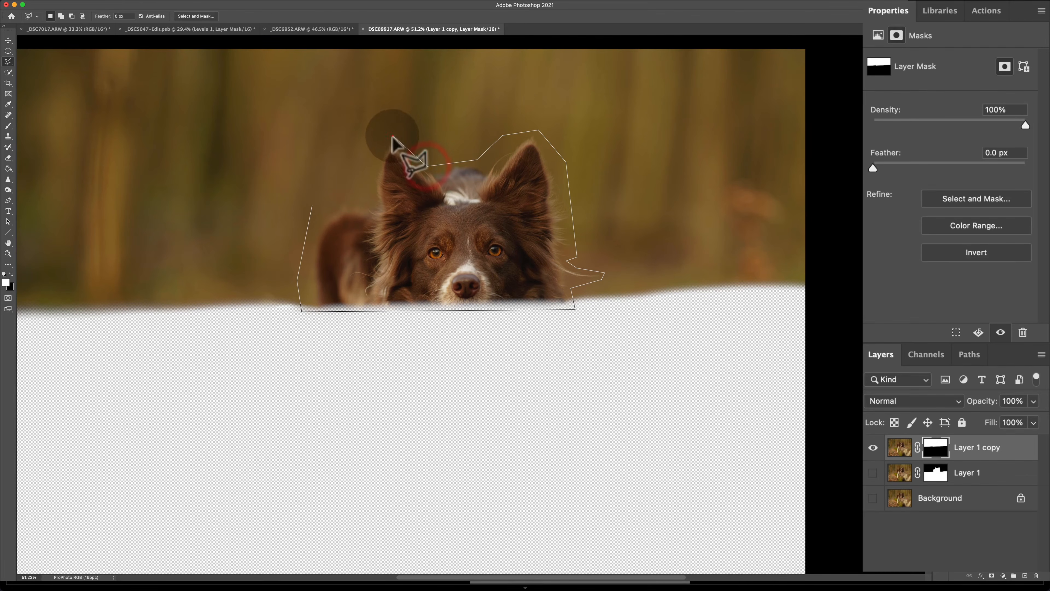
click(393, 136)
click(377, 143)
double_click(365, 198)
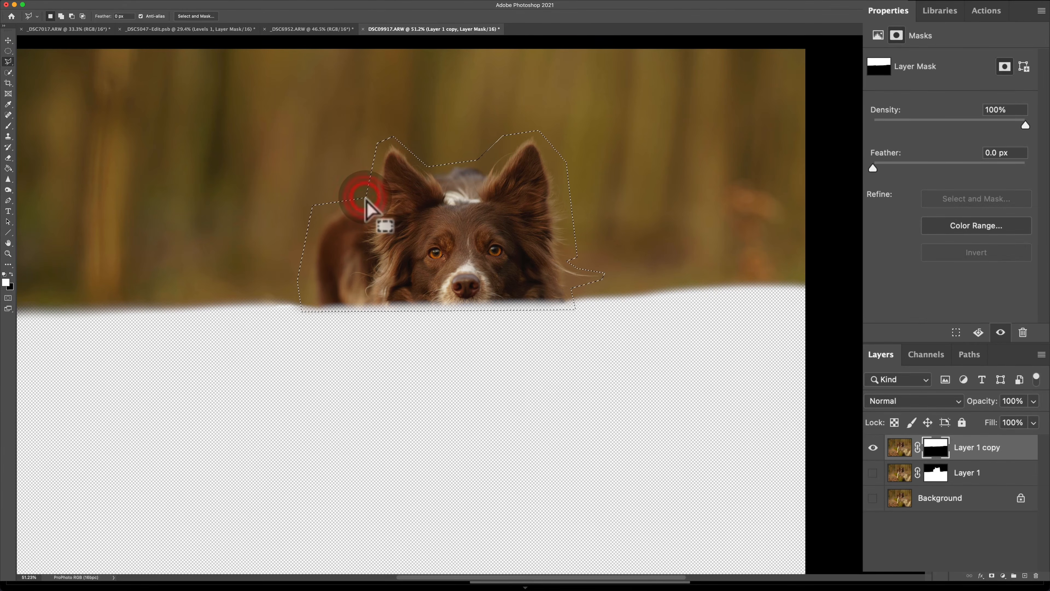
Fill the selected dog area on the layer's image with content-aware forest background and deselect
click(900, 447)
key(shift+BackSpace)
key(Return)
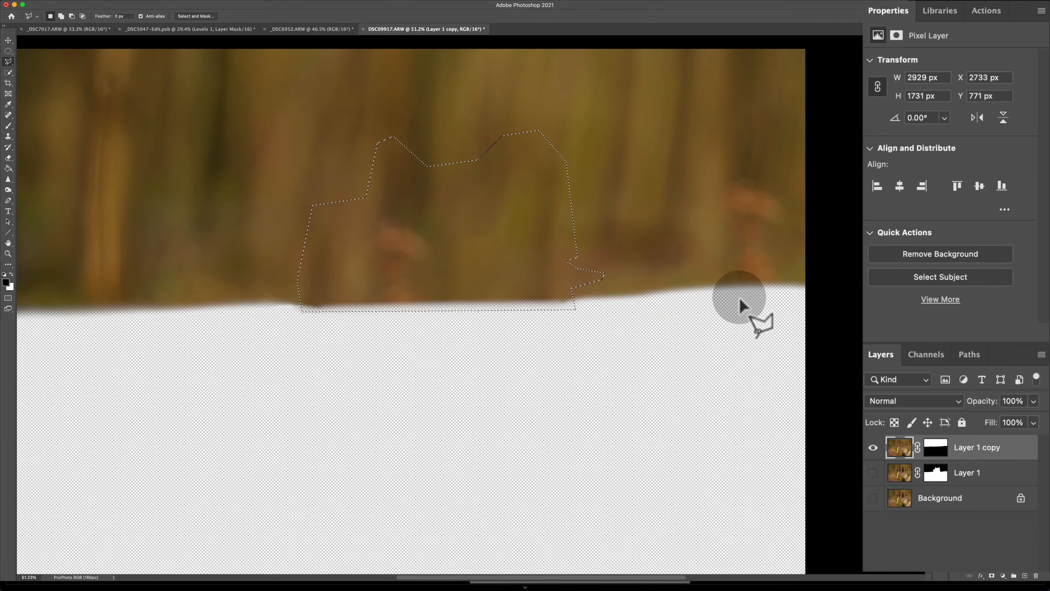
key(super+d)
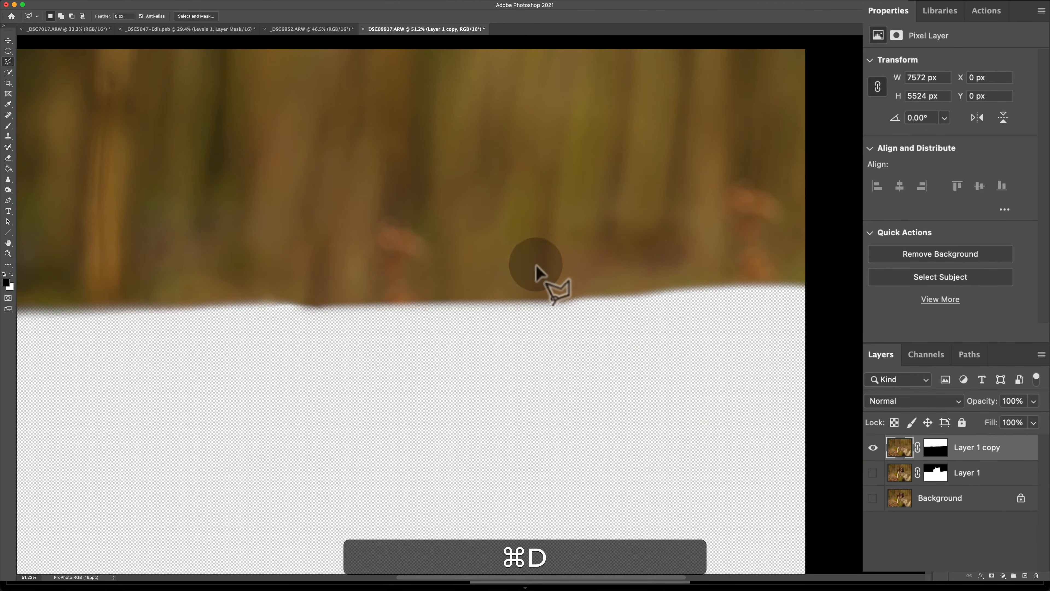
Clone blurred tree-trunk texture over the filled area with the Clone Stamp at 100% opacity, undoing a stray dab
click(8, 136)
drag(305, 174, 337, 176)
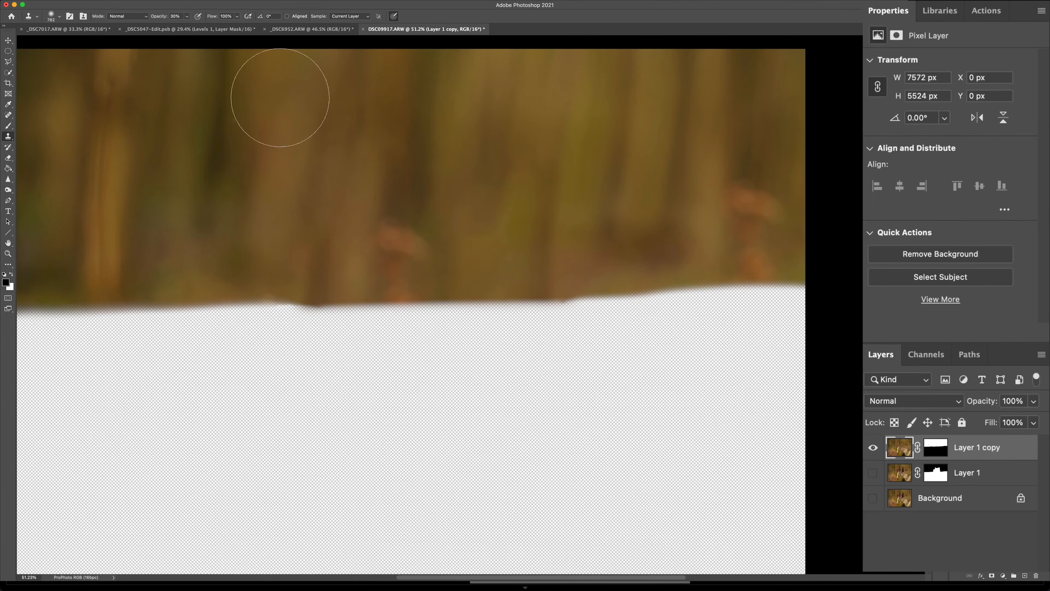
key(alt)
alt+click(334, 90)
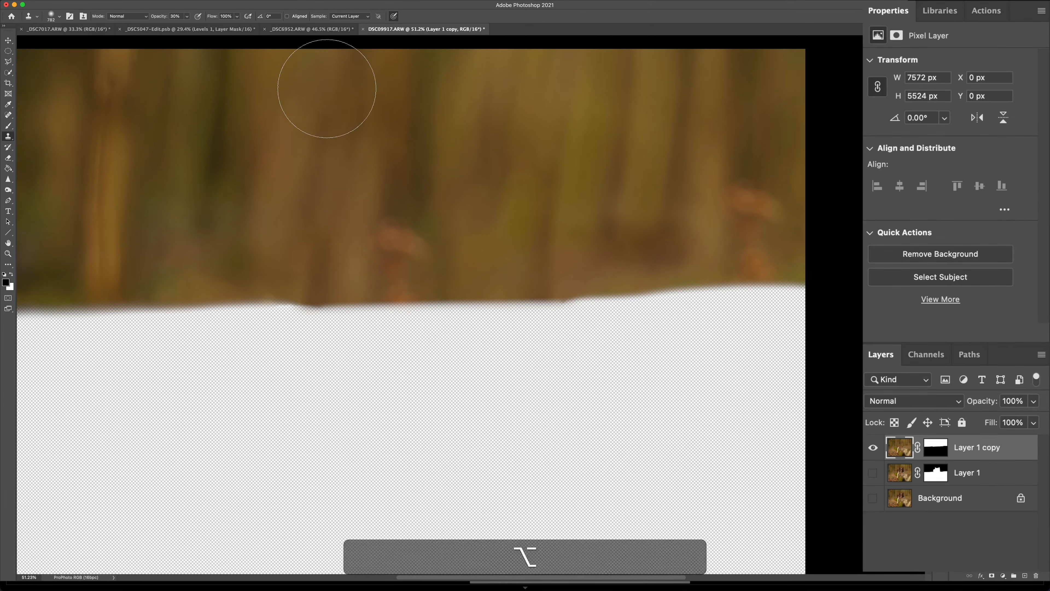
key(0)
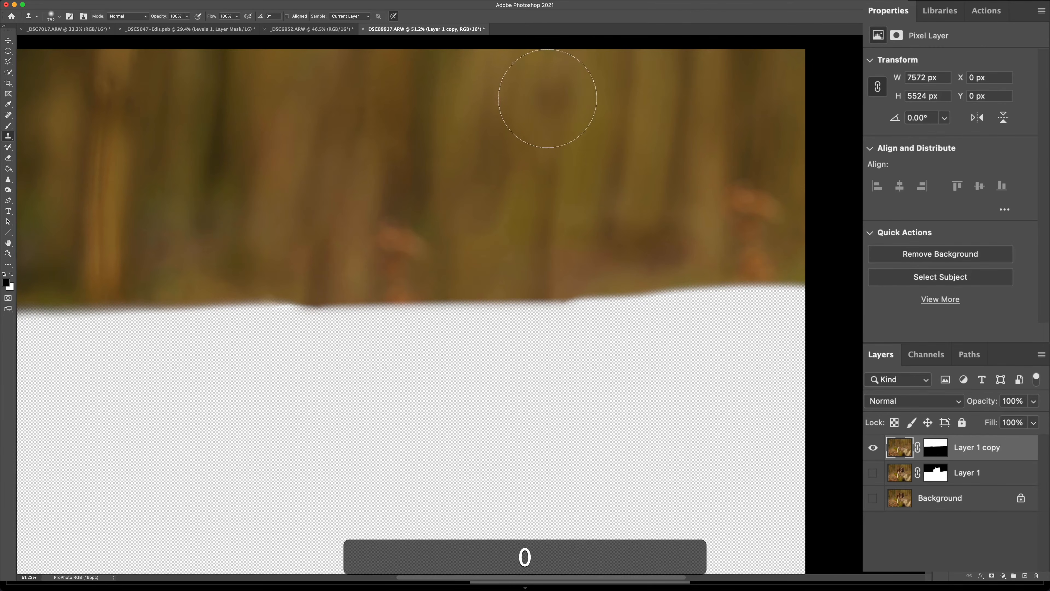
drag(530, 75, 500, 226)
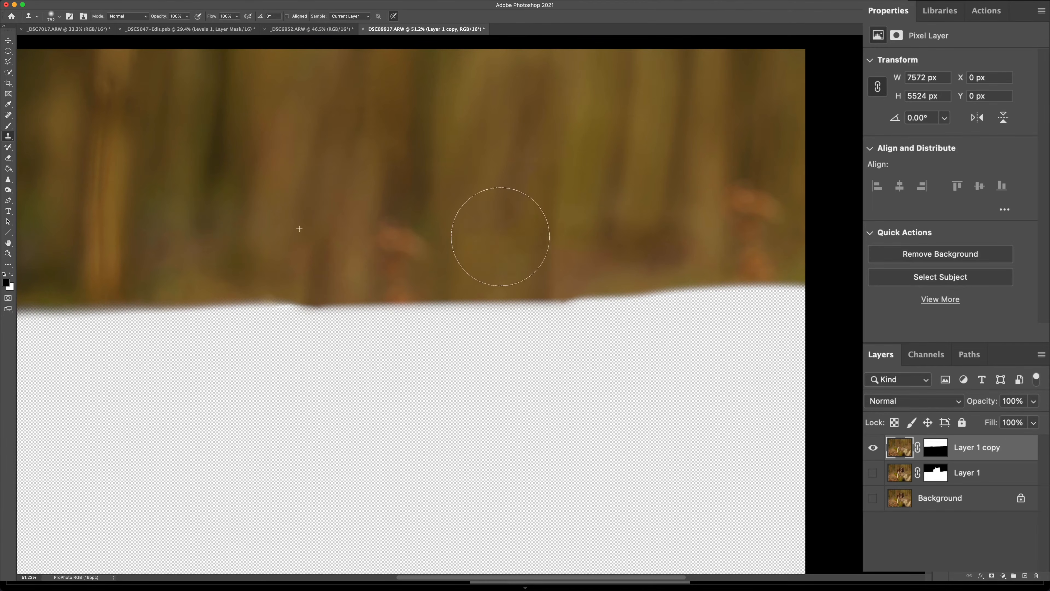
click(429, 340)
key(ctrl+z)
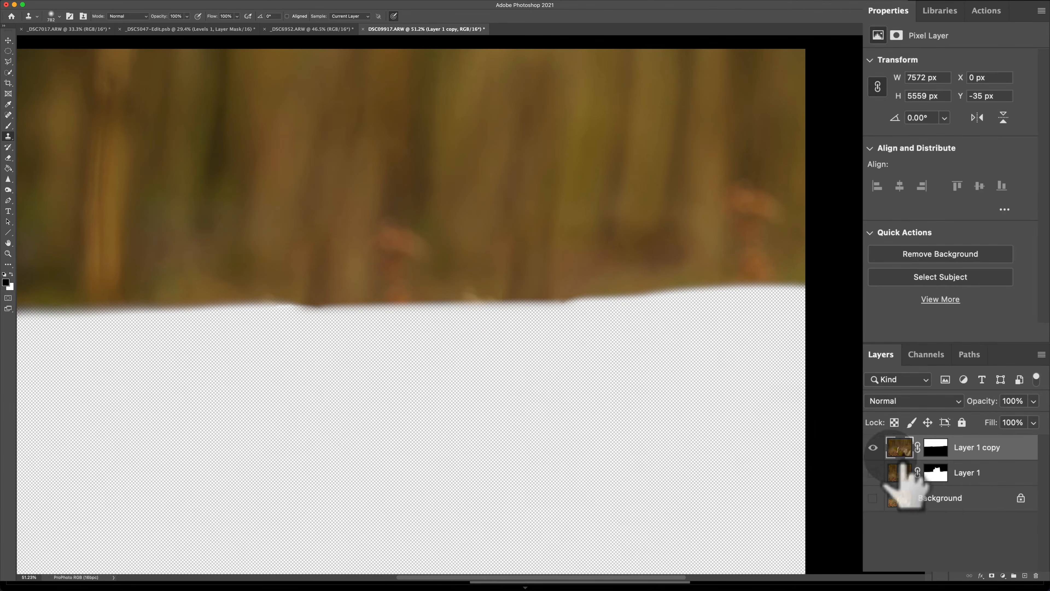
Show Layer 1 and move it above Layer 1 copy, comparing the image with the dog layer hidden and shown
click(873, 473)
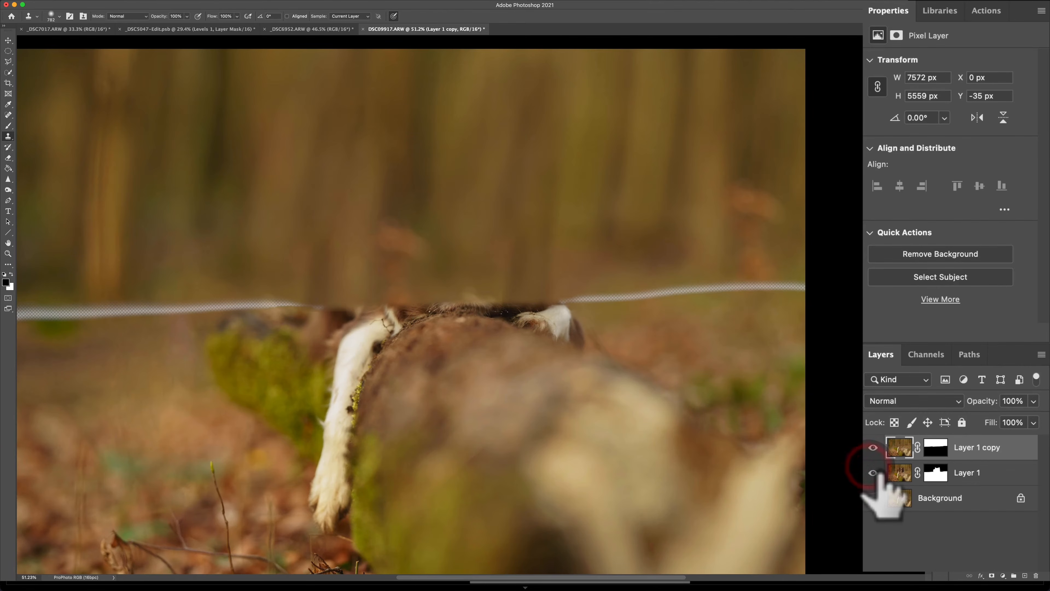
drag(1031, 480, 1015, 454)
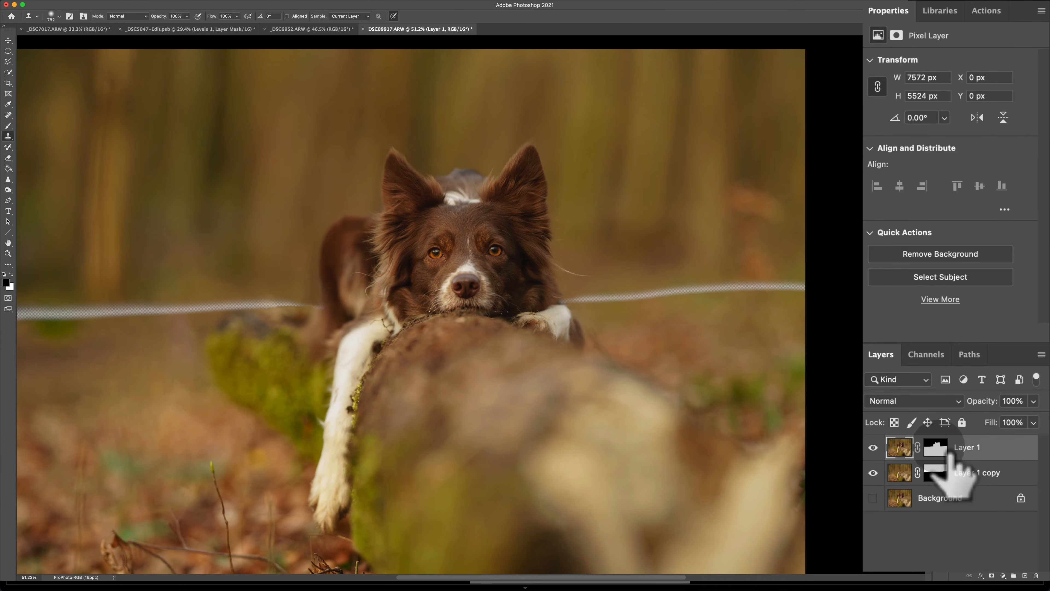
click(935, 473)
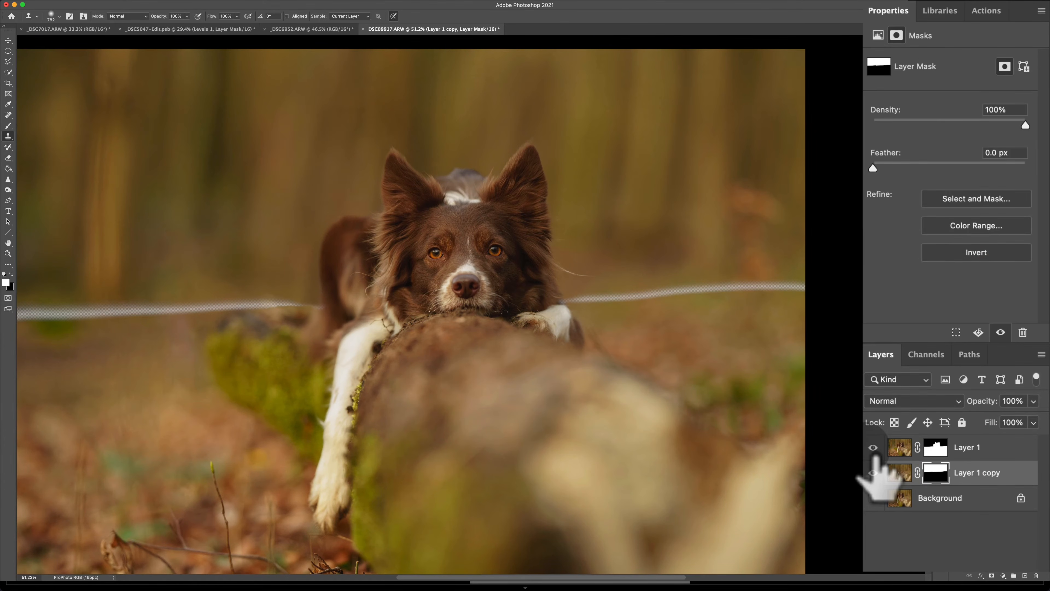
click(873, 447)
click(873, 447)
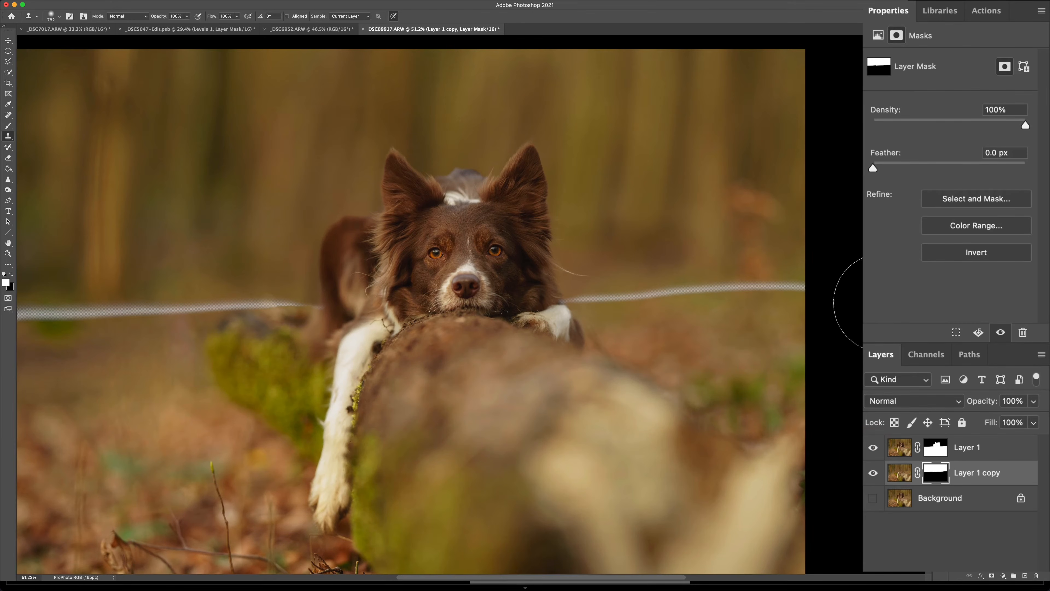
Rename Layer 1 copy as Background and Layer 1 as Pippi
scroll(568, 349, down, 3)
scroll(569, 349, up, 2)
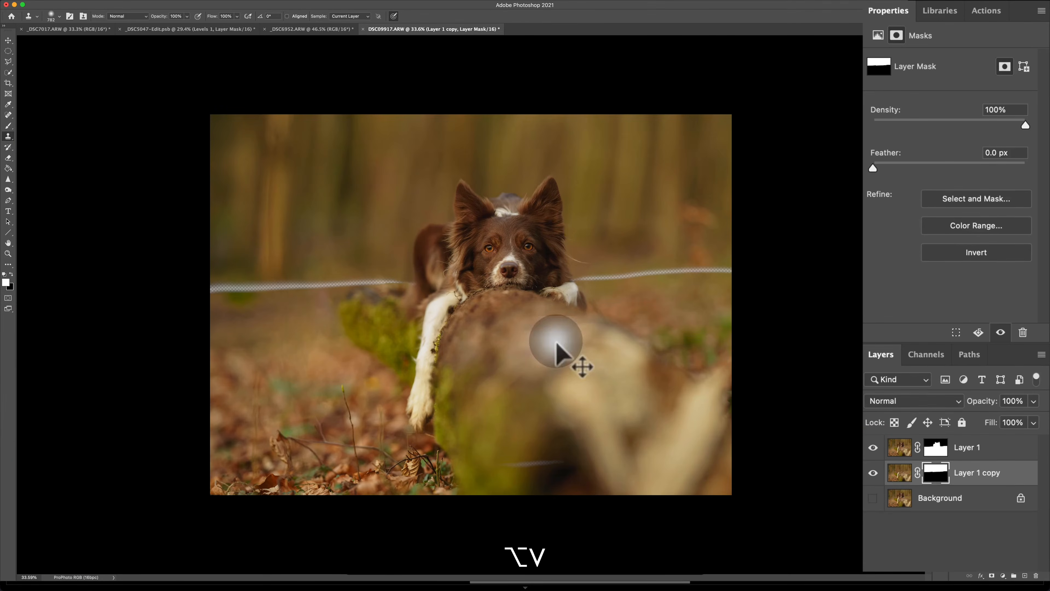
key(v)
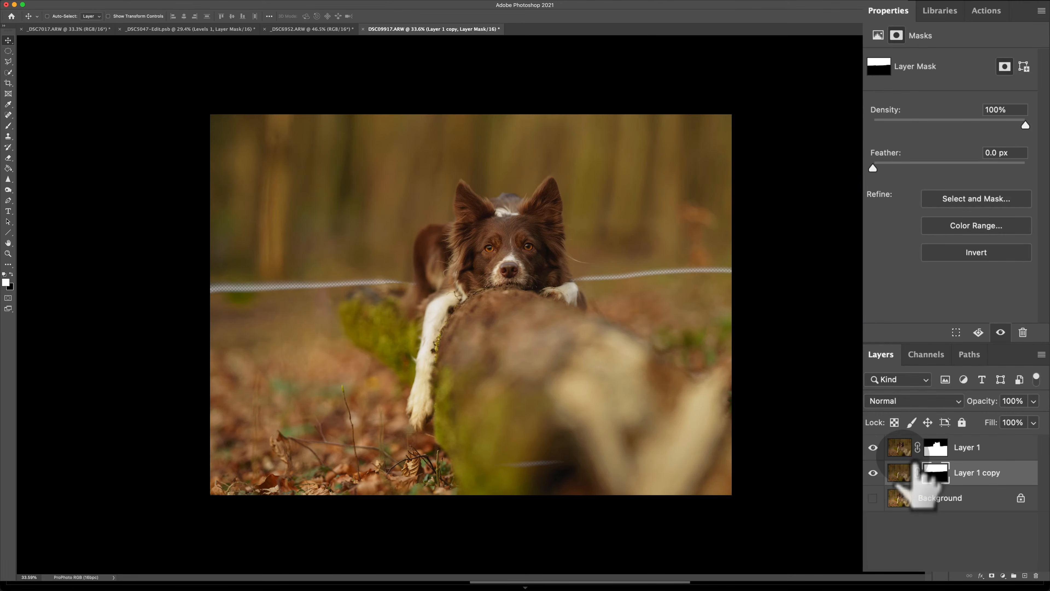
click(904, 477)
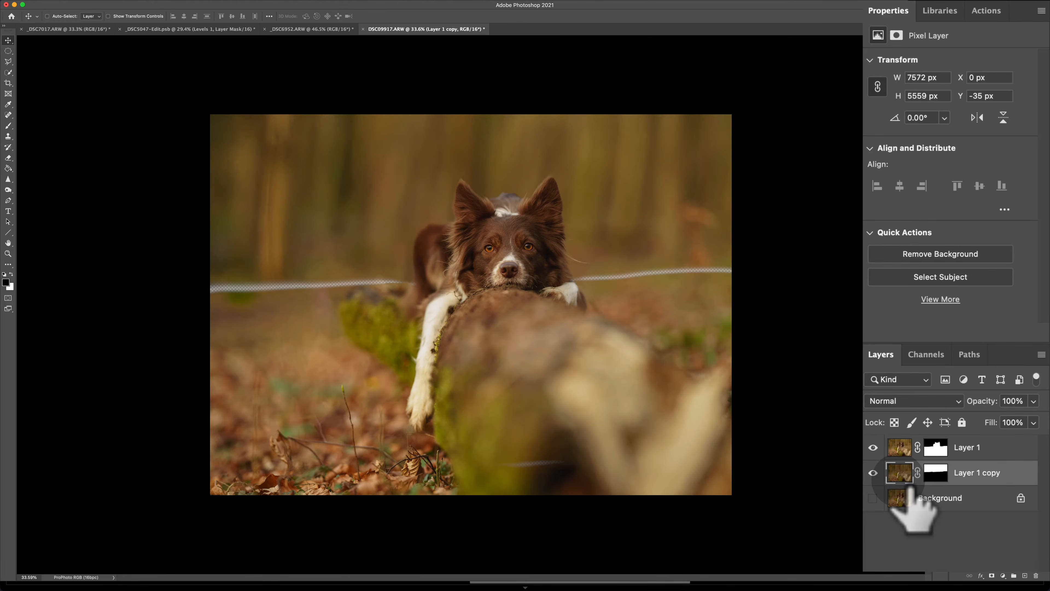
double_click(991, 473)
text(Back)
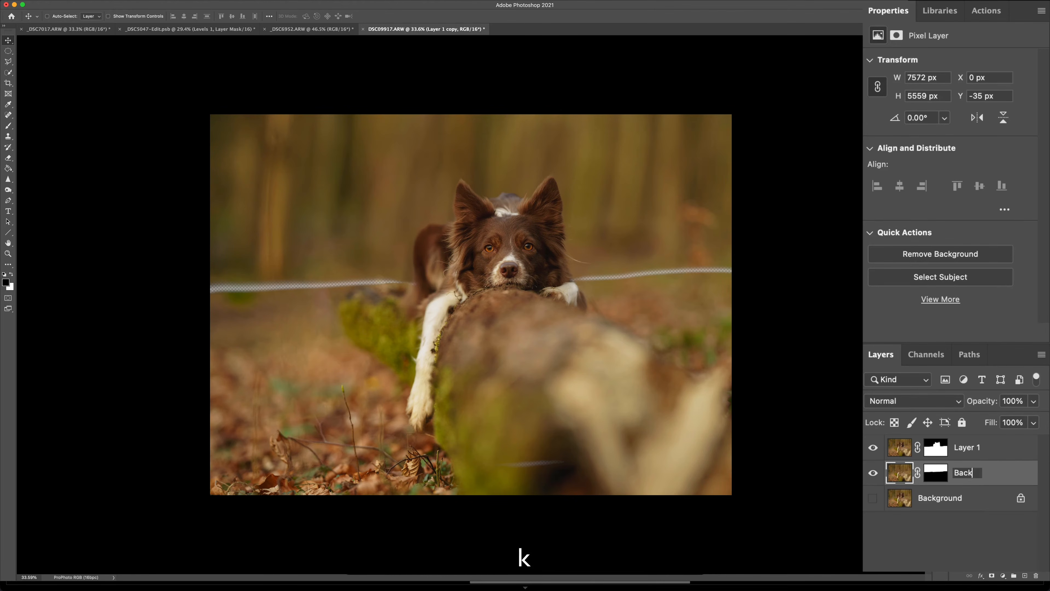
double_click(969, 447)
text(Pippi)
key(Return)
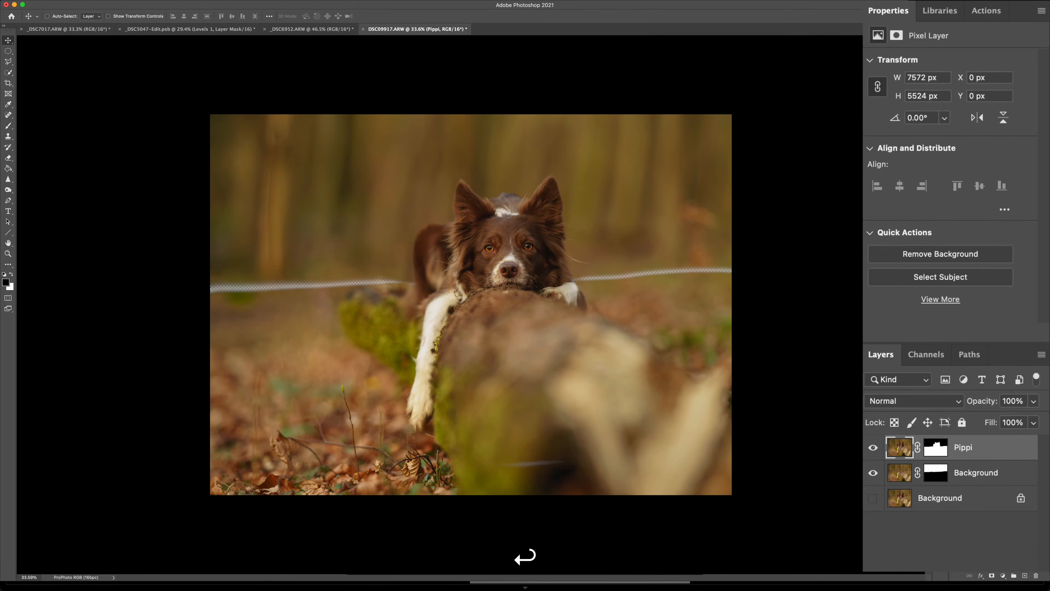
Free-transform the masked Background layer, scaling it to about 116% and rotating it about 5.7° counterclockwise
click(1000, 476)
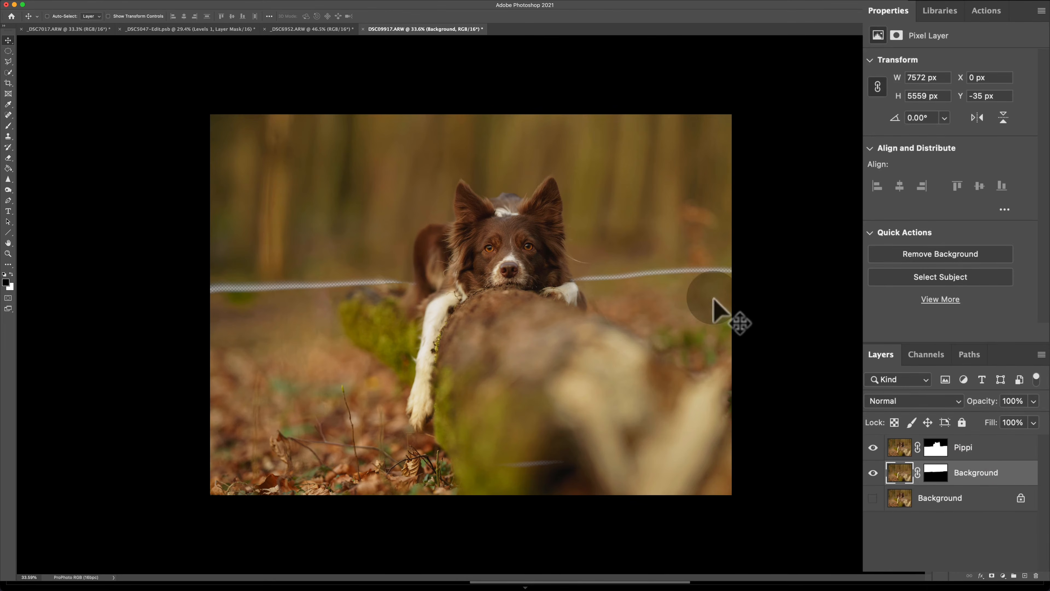
key(super)
key(super+t)
drag(765, 301, 776, 279)
drag(674, 223, 665, 210)
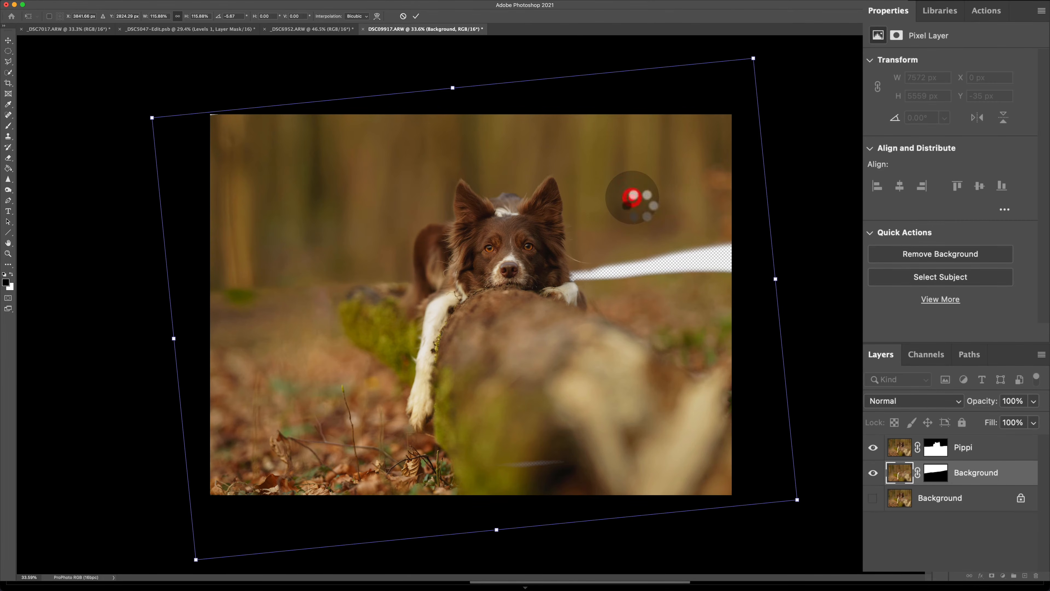
click(633, 196)
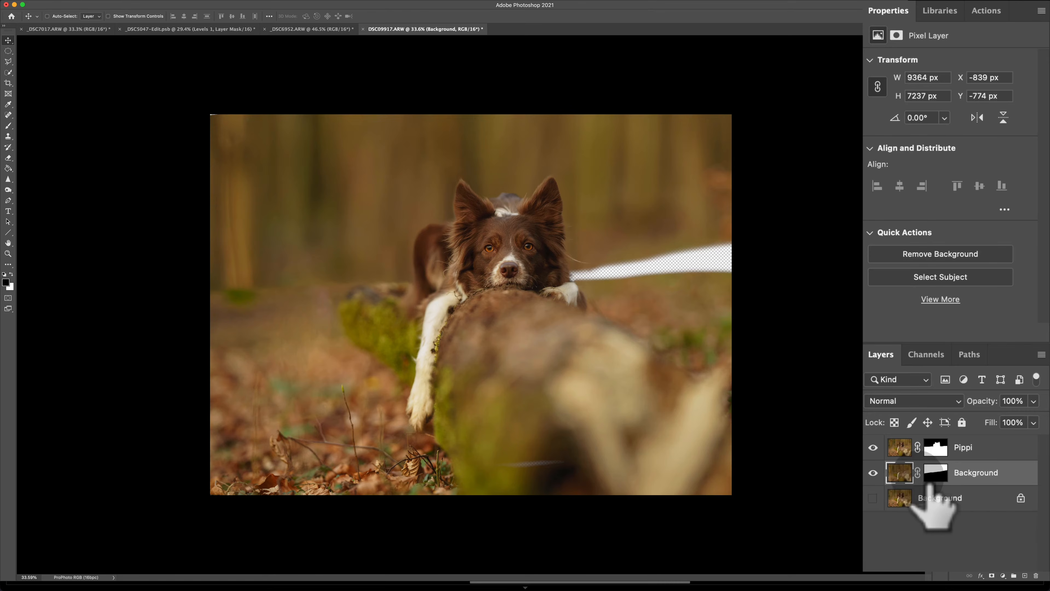
Show only the transformed Background layer and disable its layer mask
click(933, 473)
alt+click(873, 472)
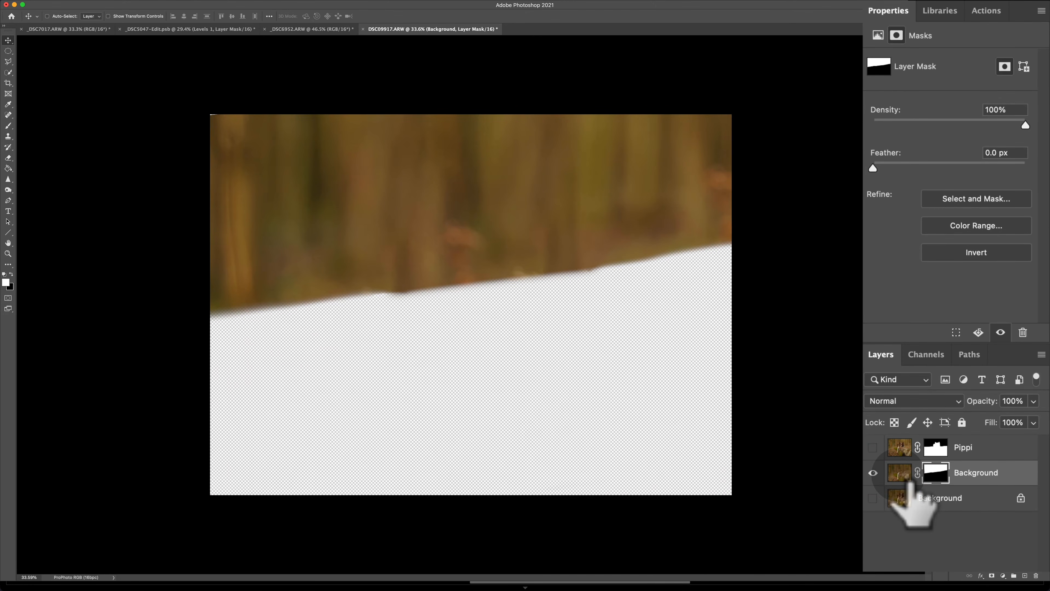
click(900, 473)
click(8, 62)
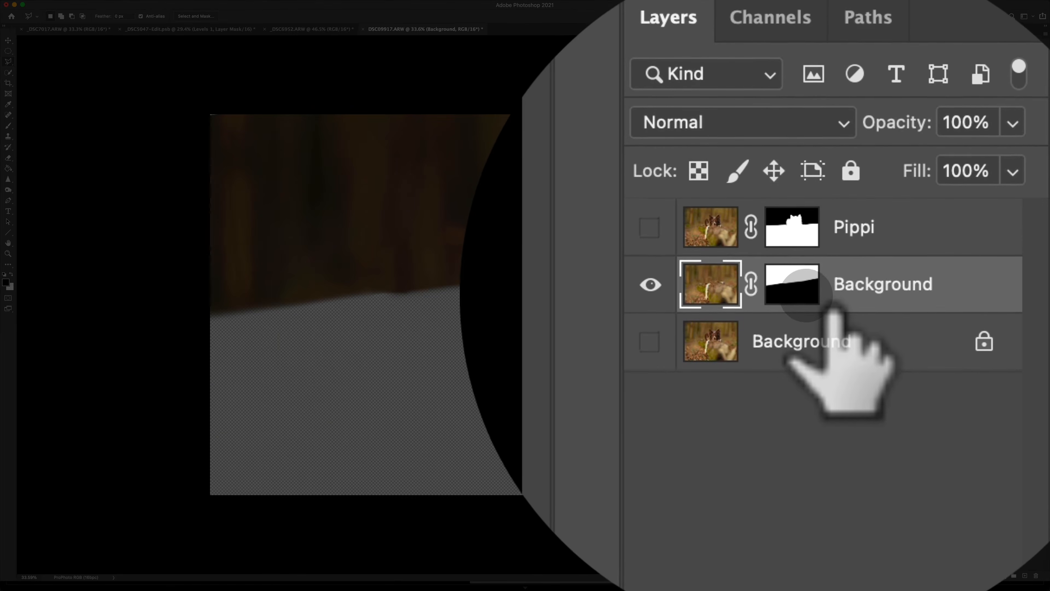
right_click(801, 291)
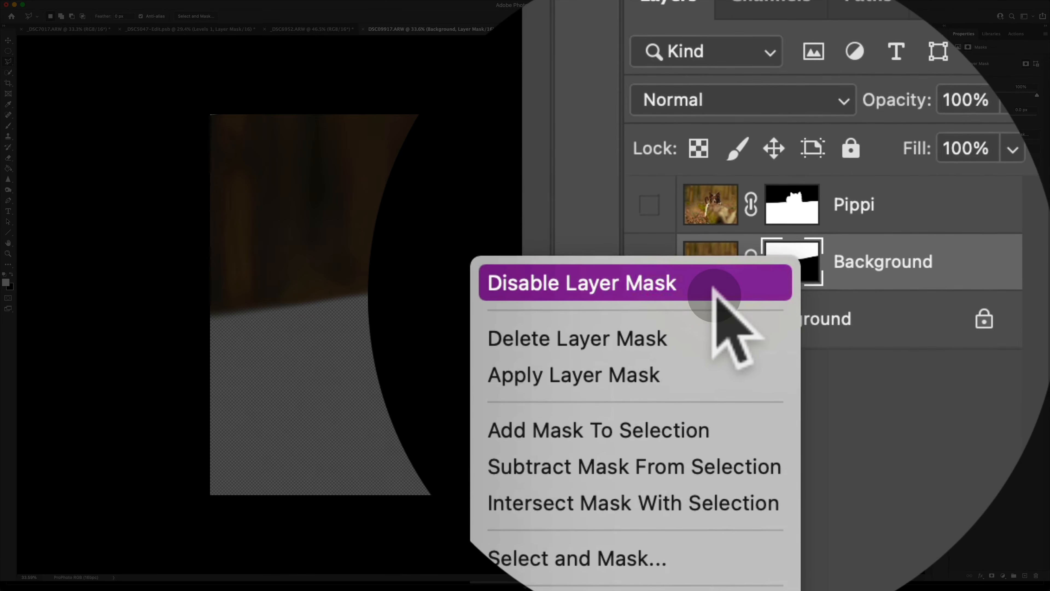
click(715, 292)
Select the small gap in the upper-left corner of the Background layer's image, content-aware fill it and deselect
click(901, 475)
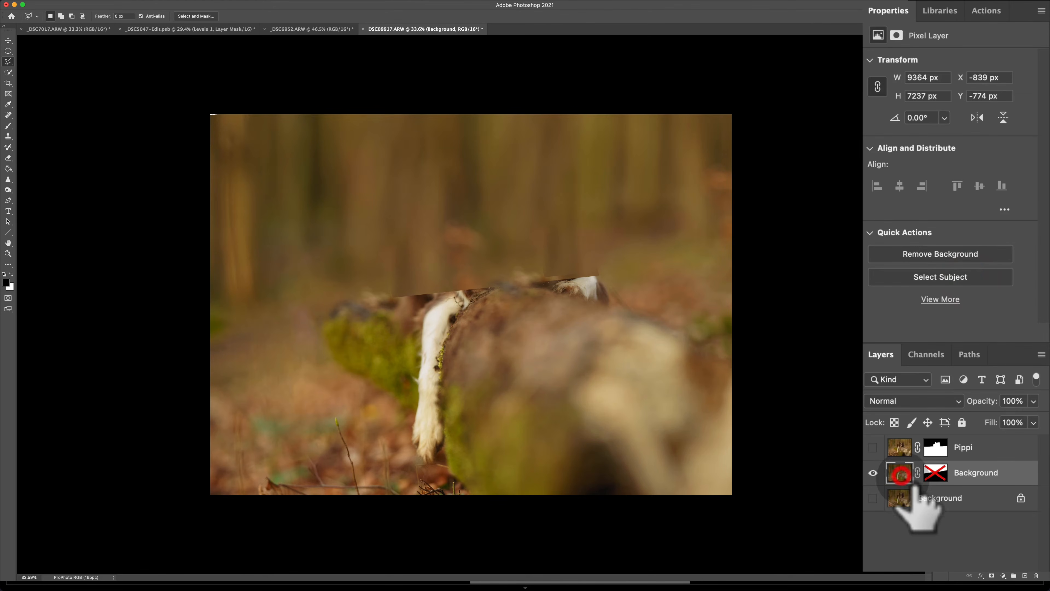
click(221, 126)
drag(226, 111, 207, 105)
key(shift+BackSpace)
key(Return)
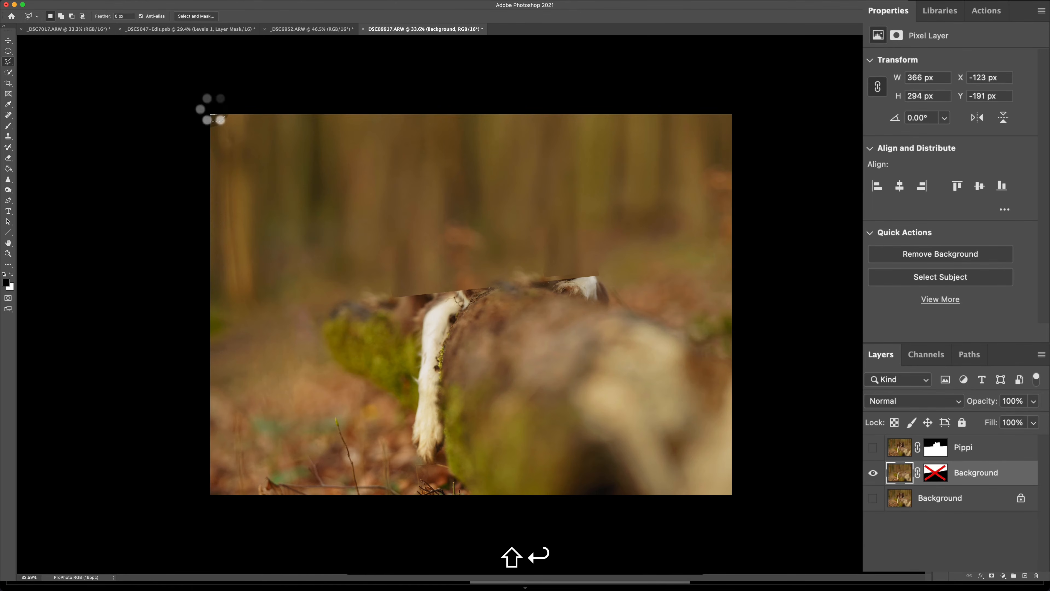
key(super+d)
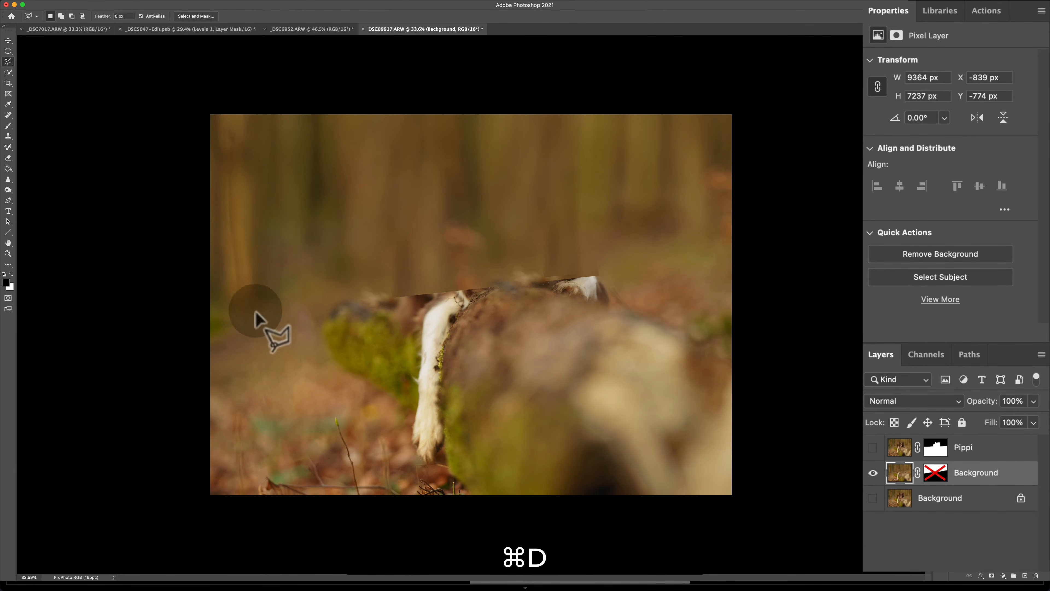
Clone blurred forest texture with the Clone Stamp over the ground area to the right of the dog's paw
click(8, 137)
drag(581, 181, 614, 187)
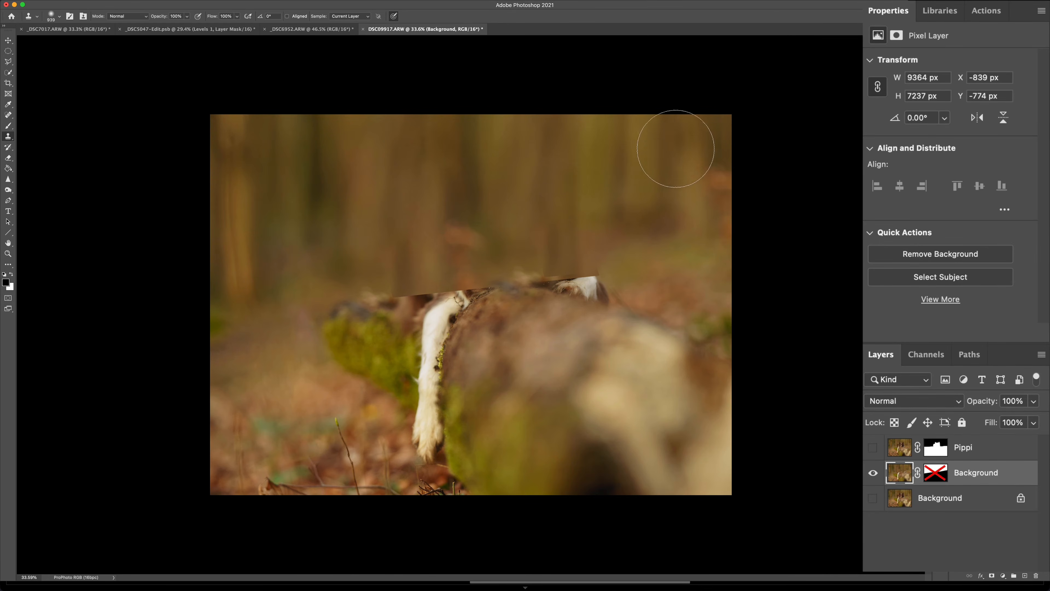
drag(669, 177, 667, 278)
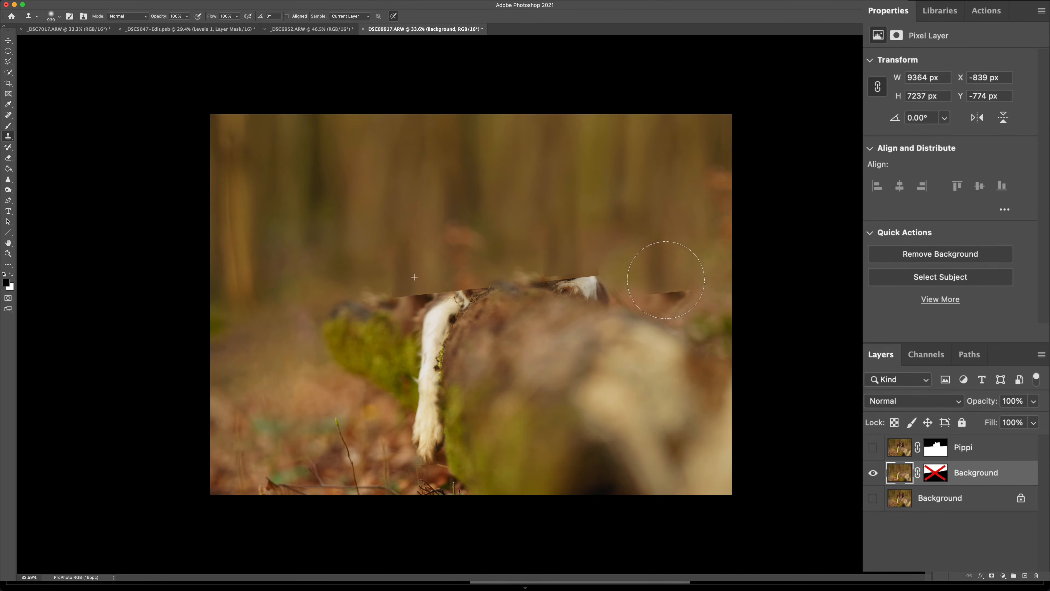
Outline the leftover log, paws and lower foreground with the Polygonal Lasso, content-aware fill the selection and deselect
click(7, 63)
click(303, 322)
click(300, 296)
click(402, 276)
click(521, 274)
click(611, 269)
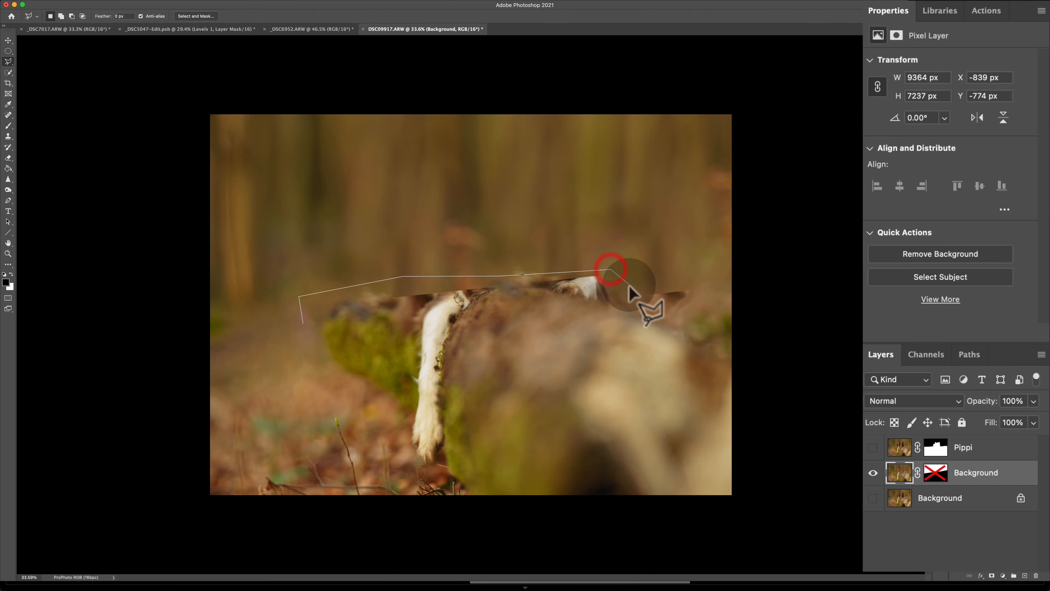
click(629, 286)
click(735, 286)
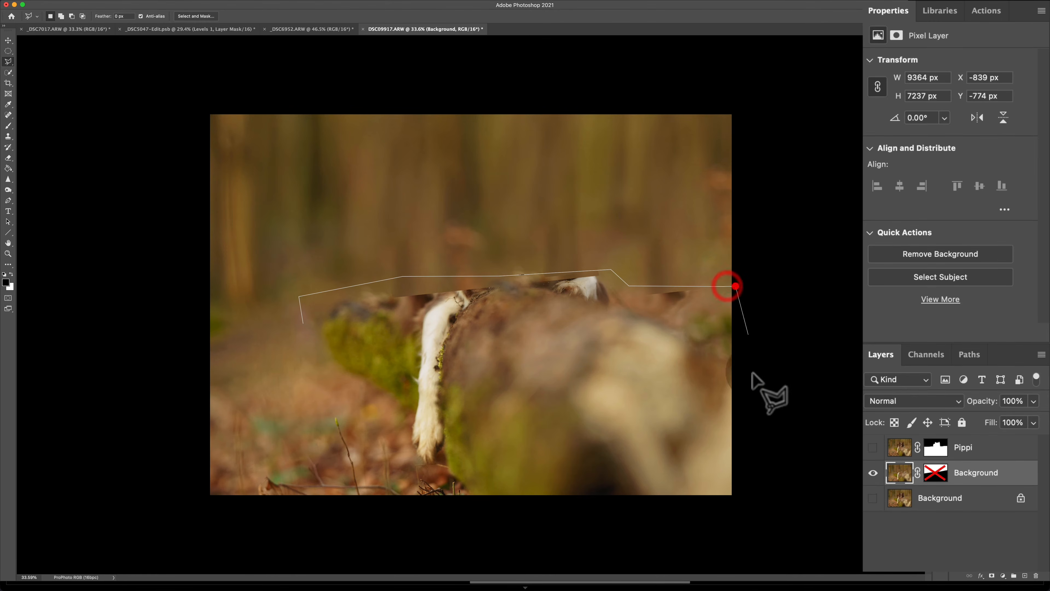
click(742, 505)
click(326, 505)
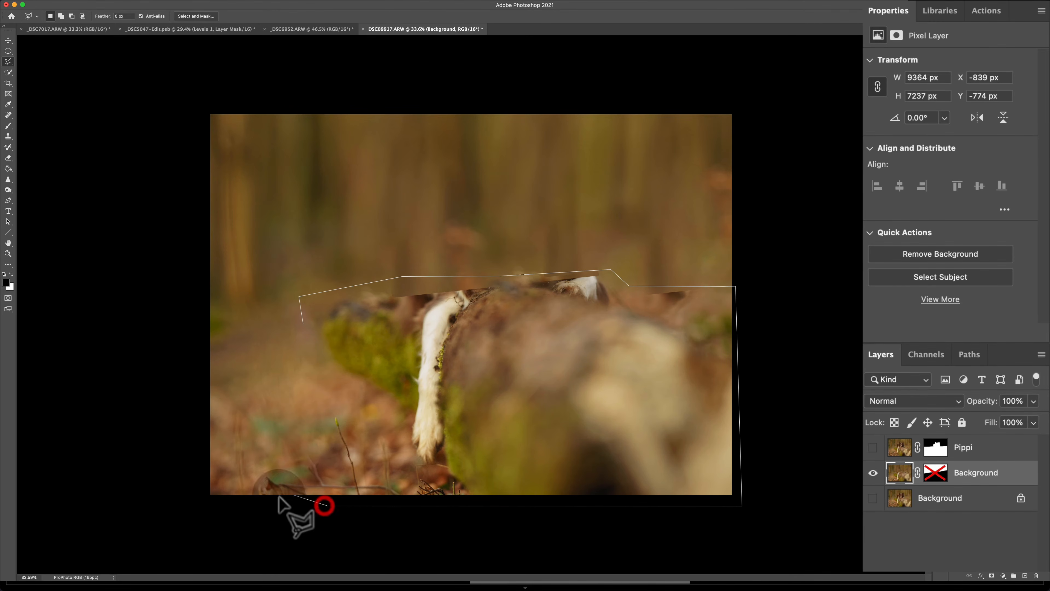
click(184, 501)
click(189, 456)
click(277, 425)
double_click(311, 385)
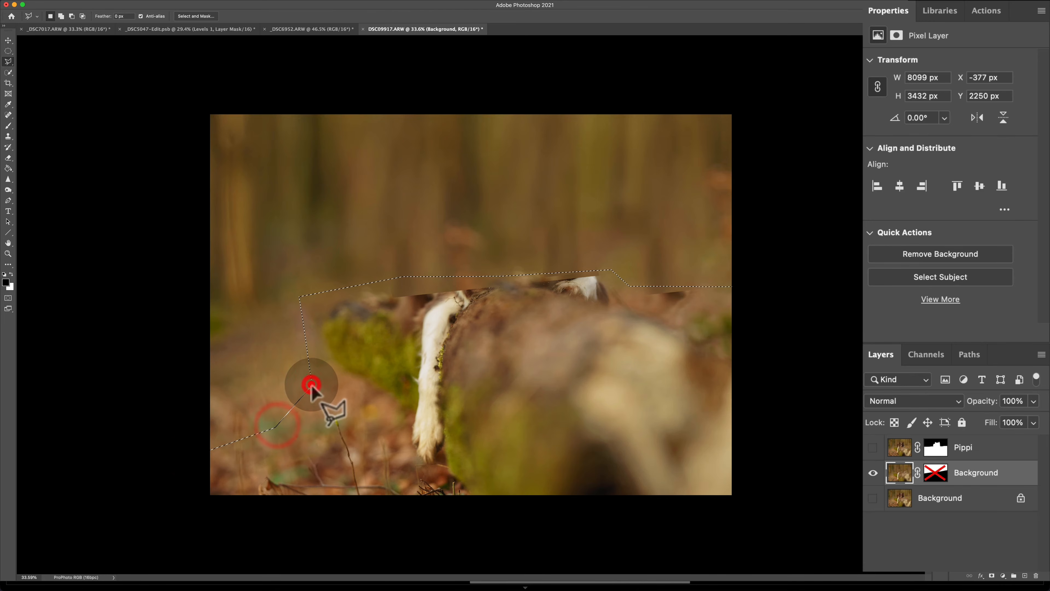
key(shift+BackSpace)
key(Return)
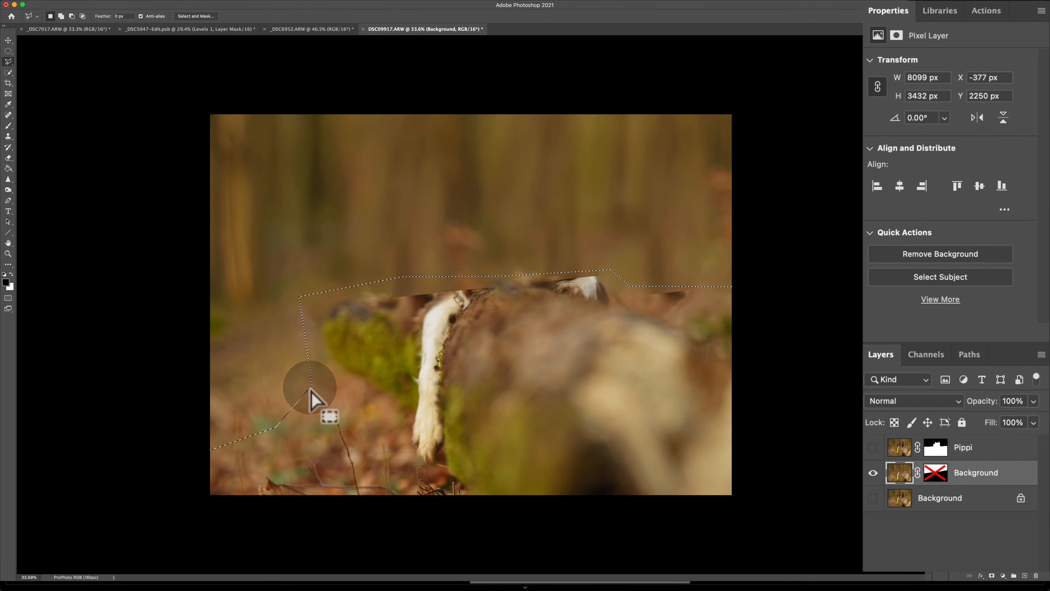
key(super+d)
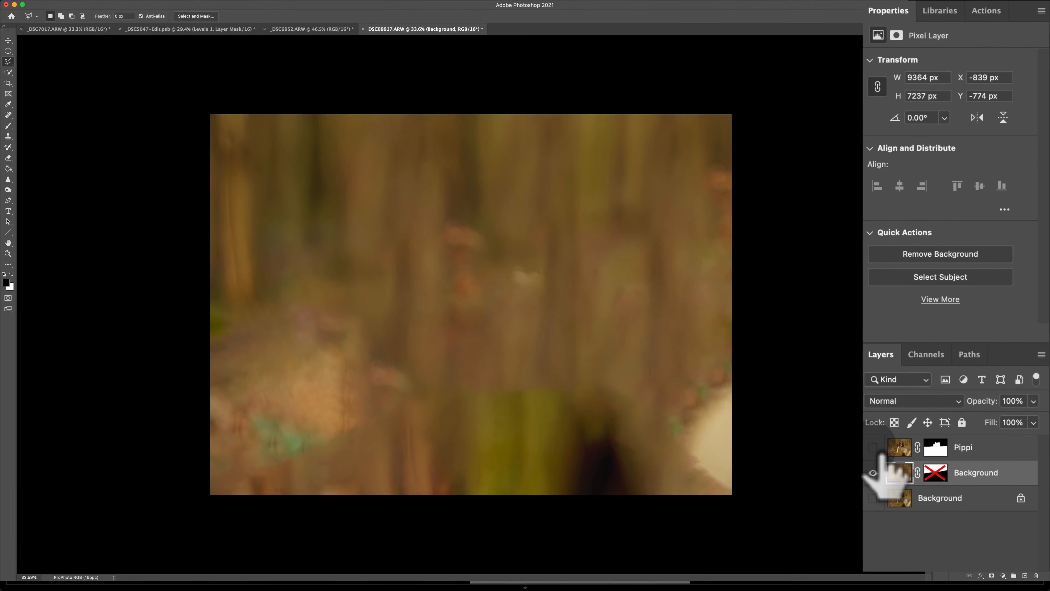
Show the Pippi layer above the filled background, switching its visibility off and on to compare
click(872, 447)
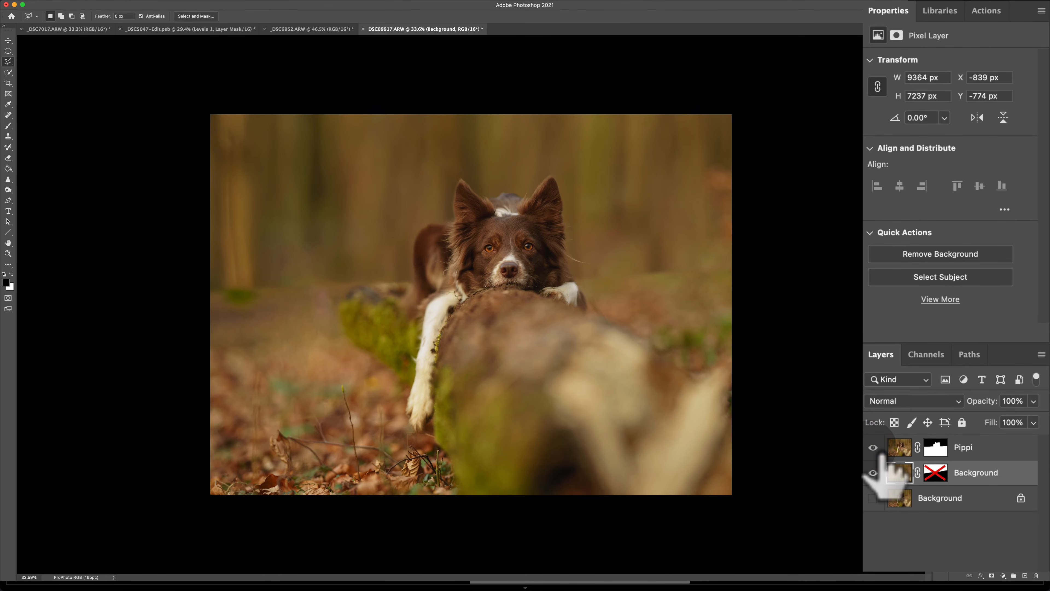
click(872, 447)
click(872, 448)
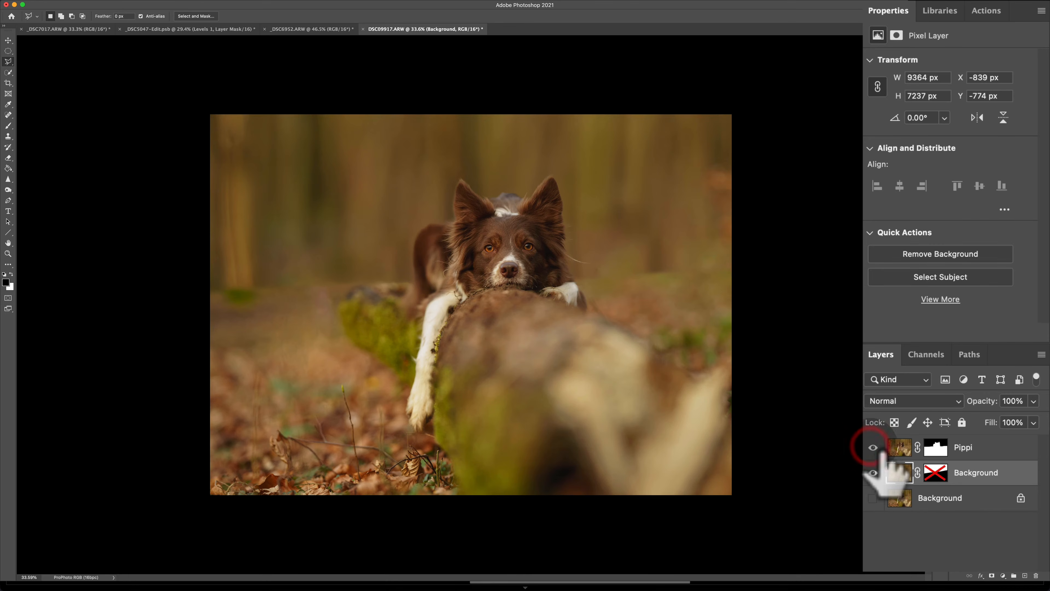
Paint with a large soft black brush on Pippi's layer mask to blend the horizon edges on both sides of the dog
click(938, 446)
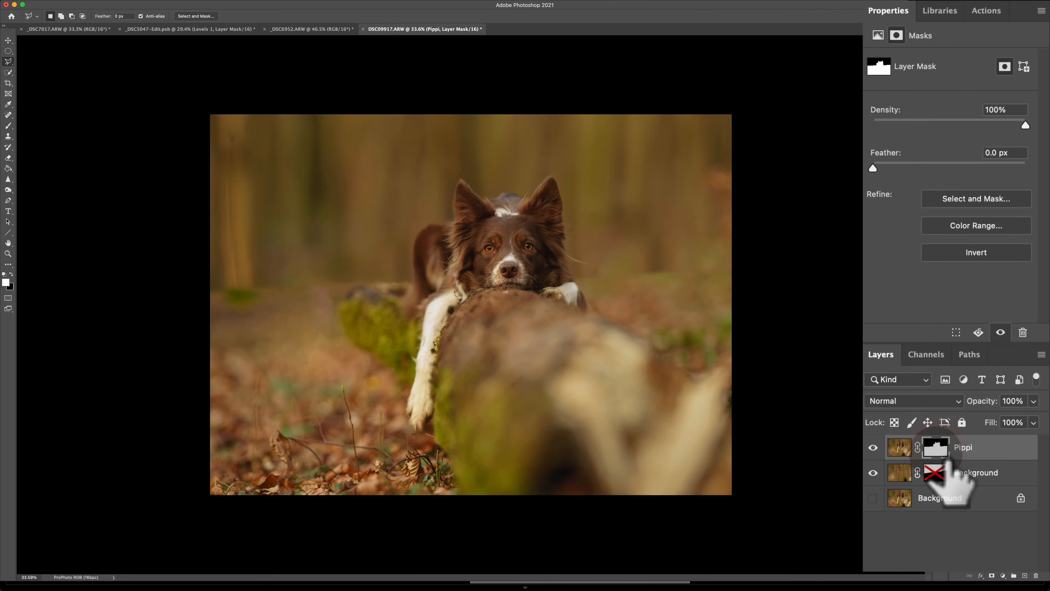
key(b)
mouse_move(295, 302)
mouse_down()
mouse_move(253, 141)
mouse_move(272, 293)
mouse_move(315, 283)
mouse_up()
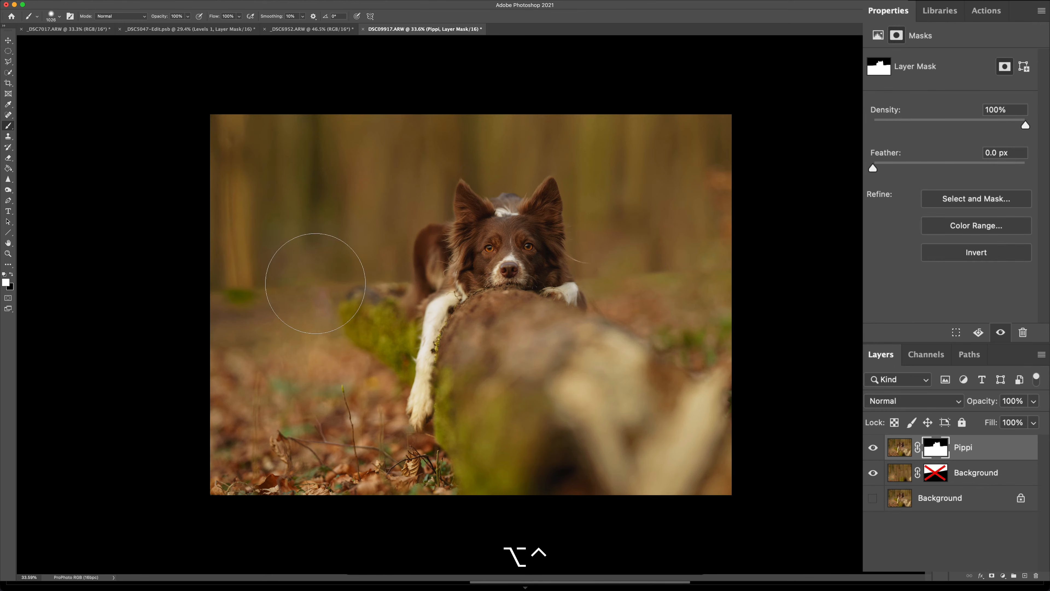
key(super+z)
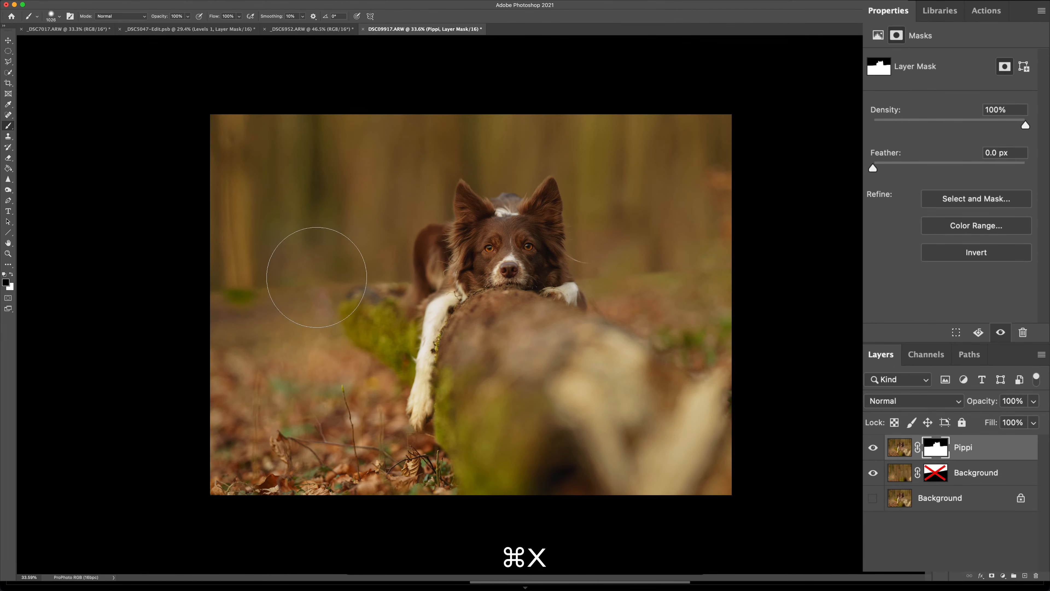
drag(234, 285, 219, 302)
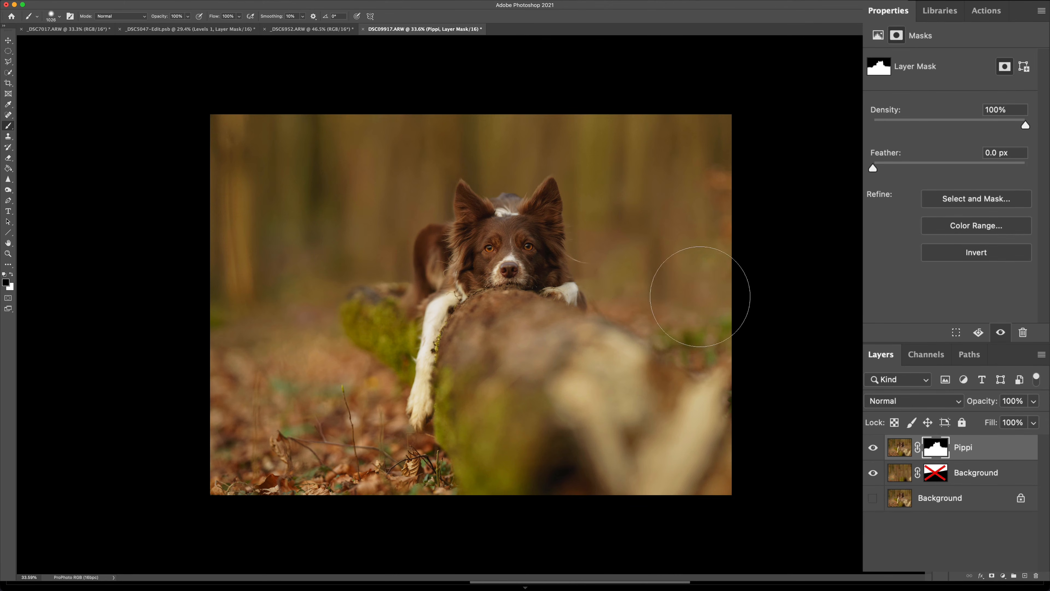
Refine Pippi's layer mask with smaller brushes around the dog's fur, stray hair and paw, alternating white and black
scroll(649, 290, up, 3)
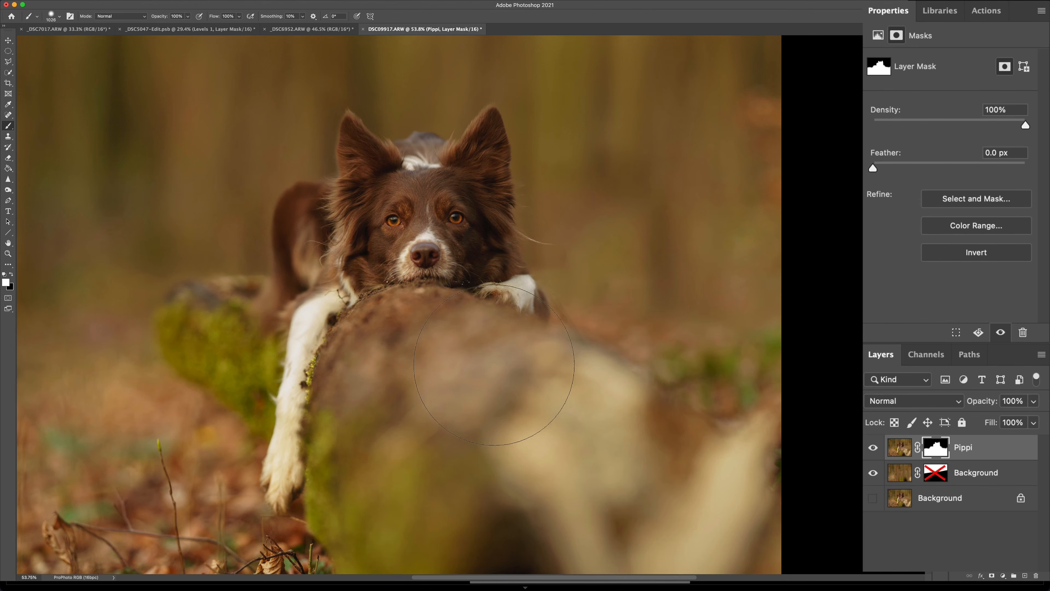
mouse_move(619, 280)
mouse_down()
mouse_move(563, 265)
mouse_move(561, 278)
mouse_up()
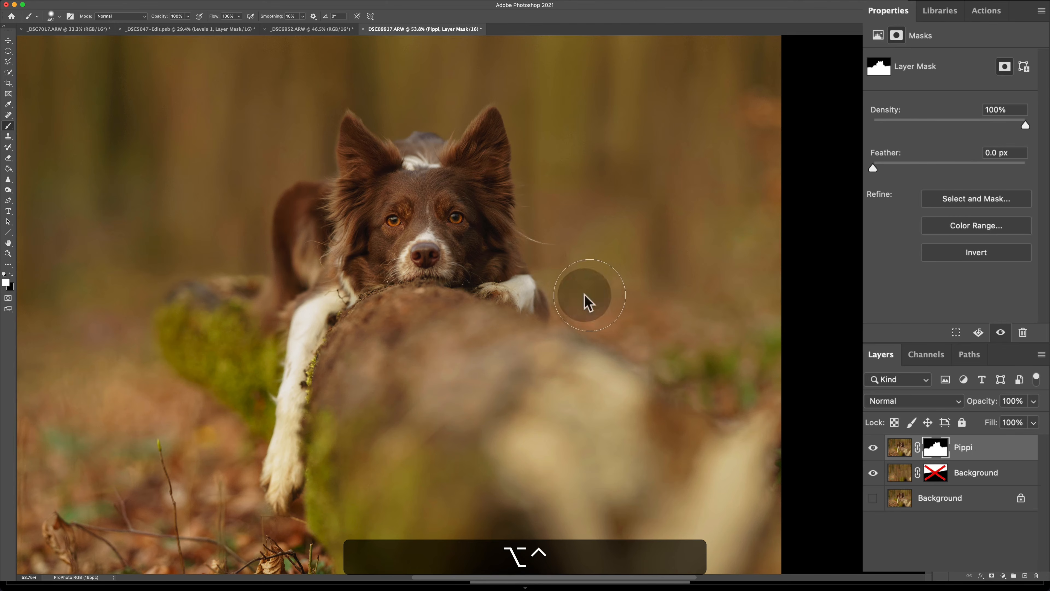
scroll(593, 295, up, 5)
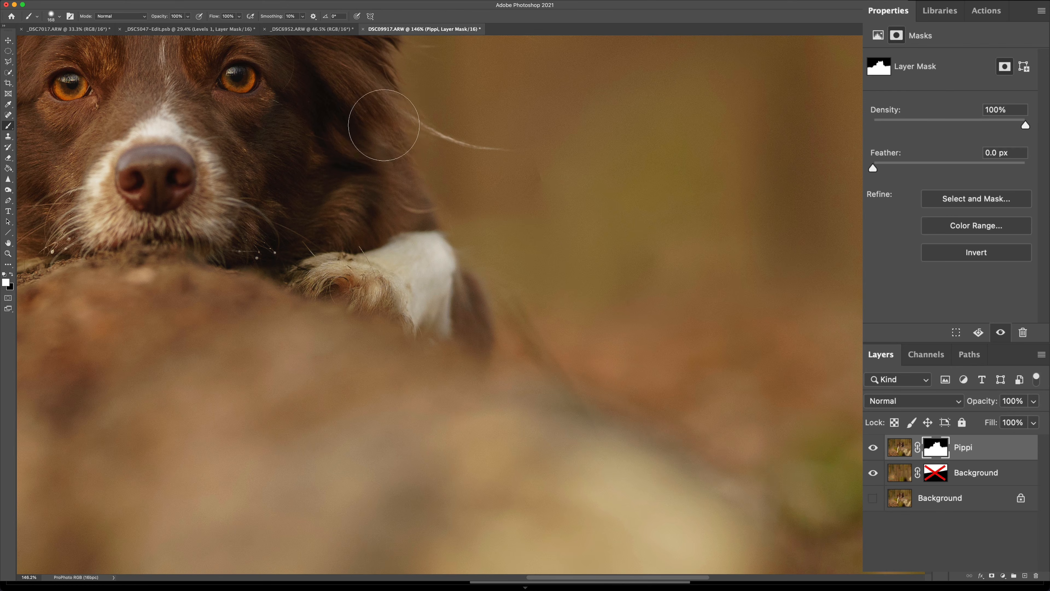
key(x)
scroll(542, 174, down, 5)
drag(543, 174, 756, 293)
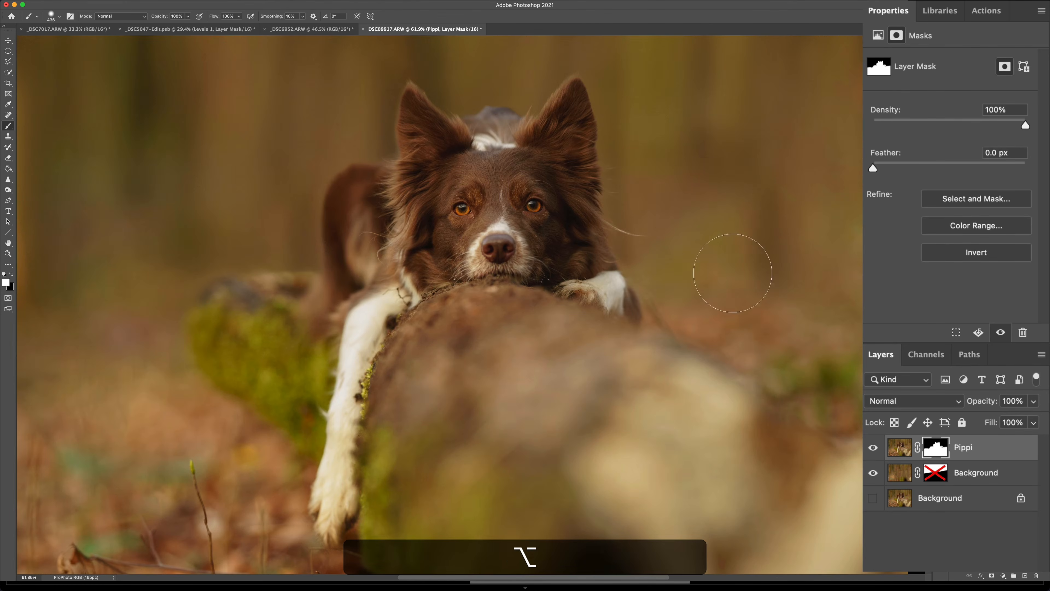
scroll(774, 235, down, 2)
key(x)
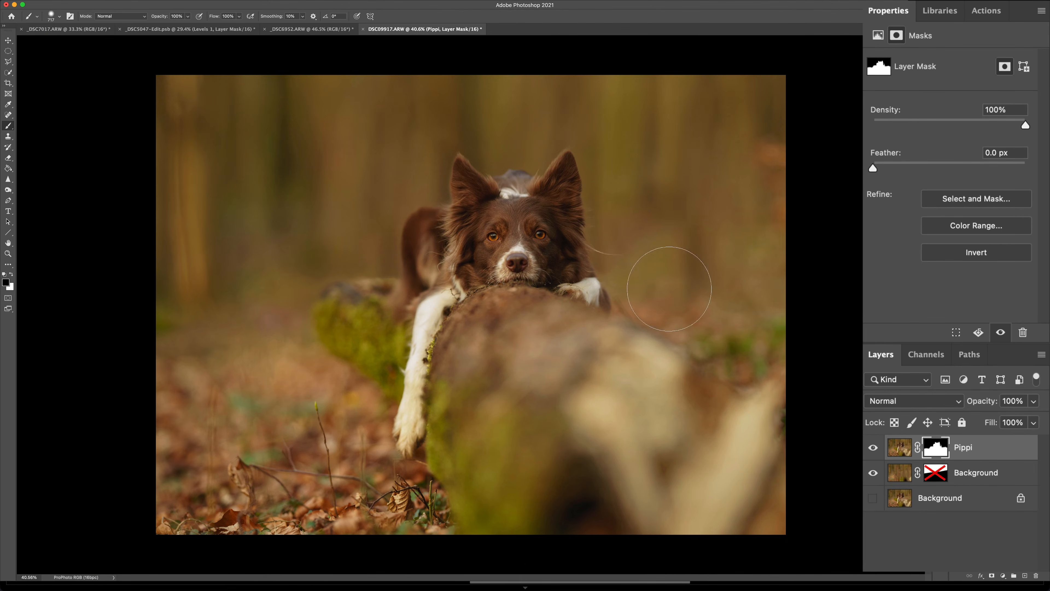
Compare the image with Pippi's layer mask disabled and re-enabled, and paint black on the mask around the mossy log's upper edge
right_click(938, 444)
click(933, 454)
drag(934, 459, 936, 473)
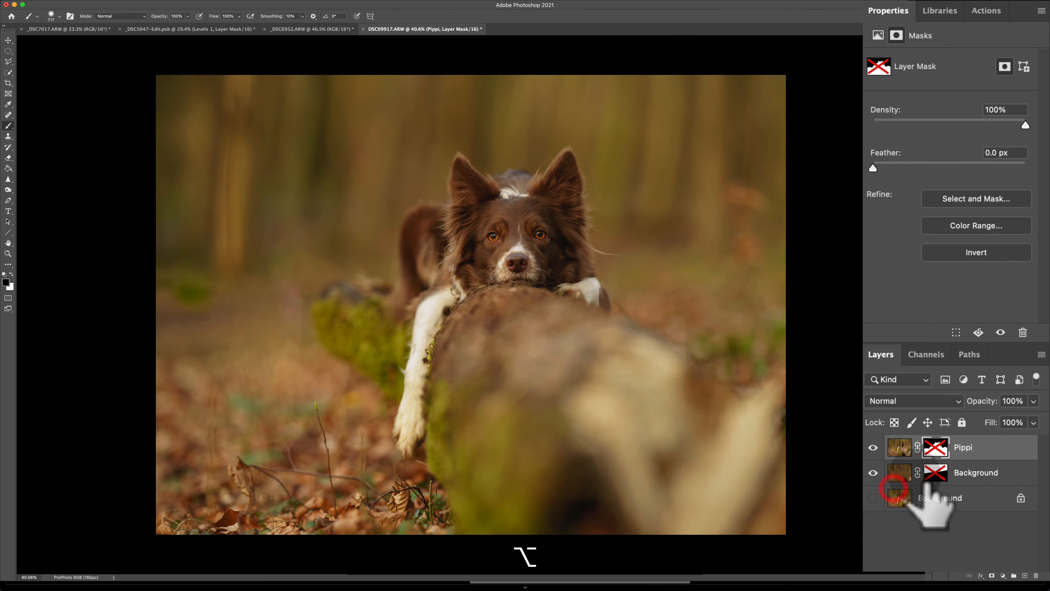
shift+click(935, 447)
drag(361, 292, 376, 278)
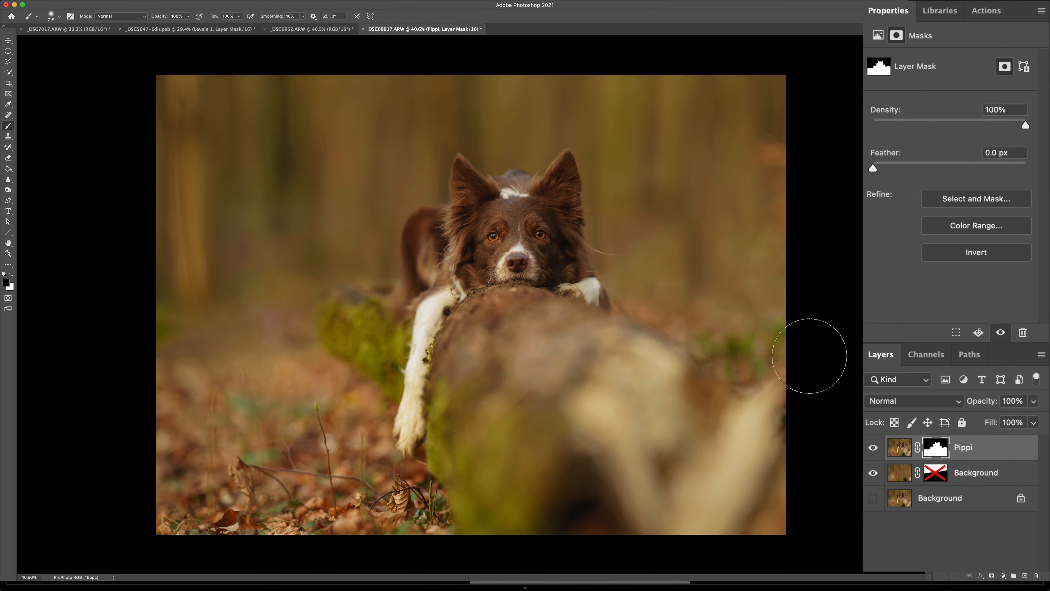
Compare the edited composite with the original photo by alternately showing the locked Background layer alone and restoring the other layers
alt+click(873, 498)
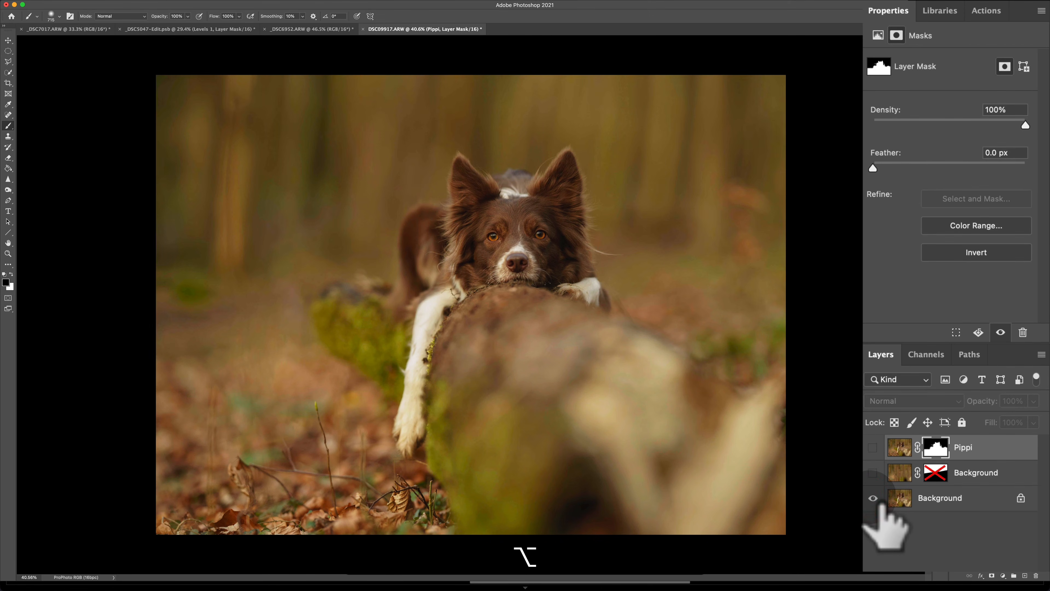
alt+click(872, 498)
alt+click(873, 498)
alt+click(872, 498)
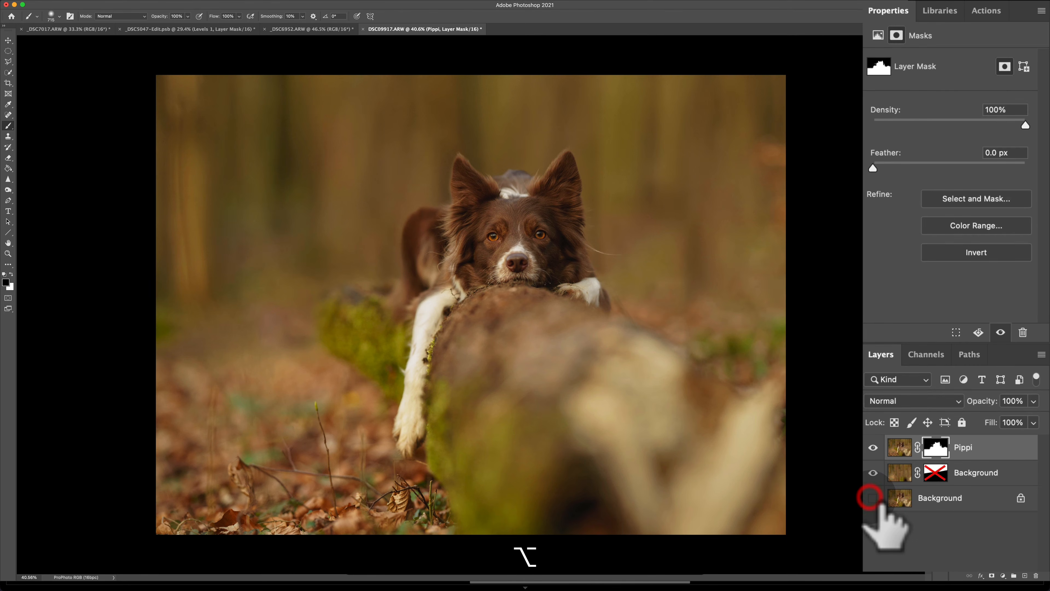
click(918, 445)
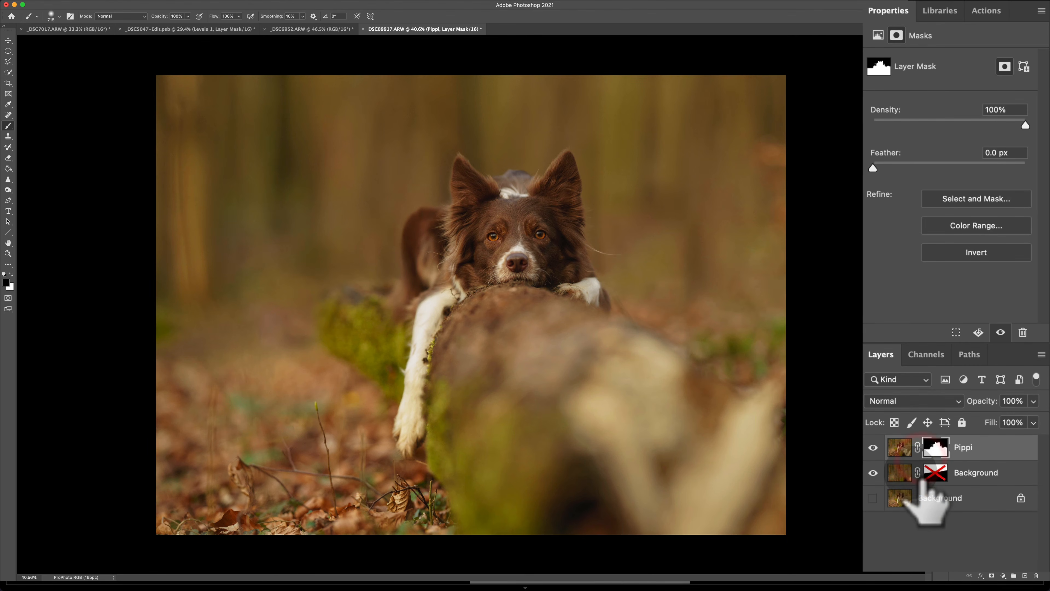